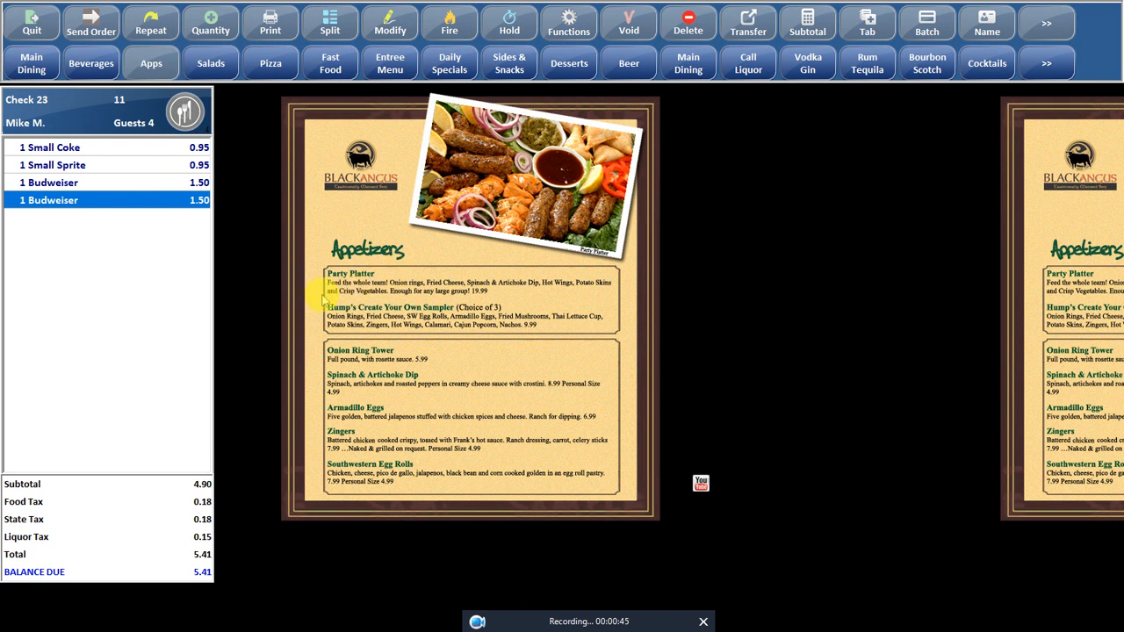
Add a Party Platter from the appetizers to the check, and bring up the salads menu.
{"action": "left_click", "coordinate": [351, 276]}
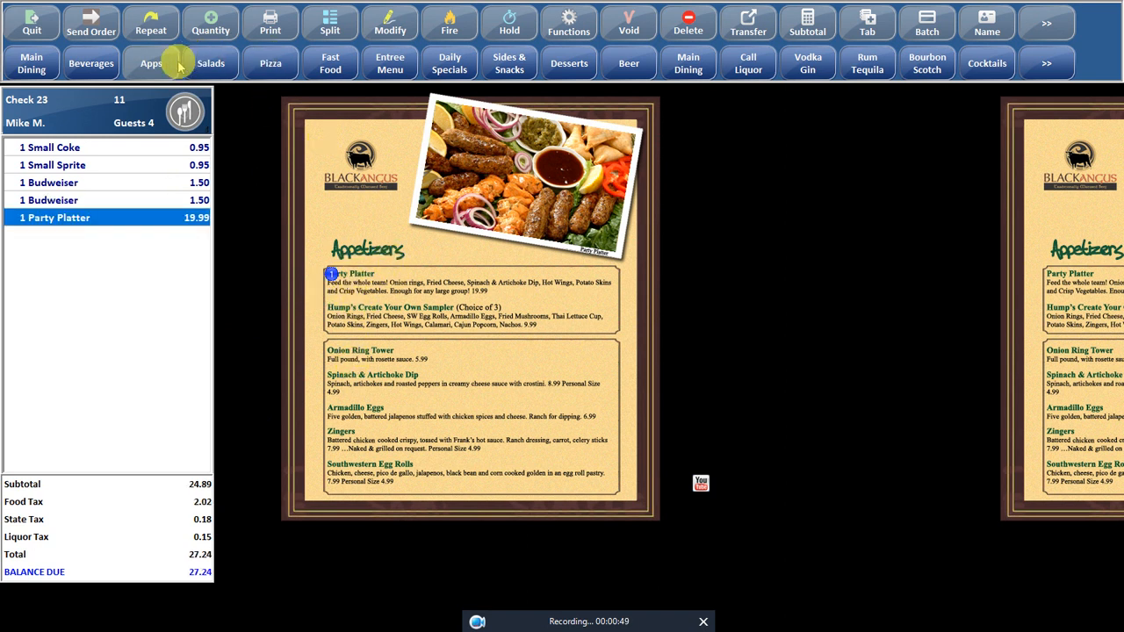
{"action": "left_click", "coordinate": [209, 65]}
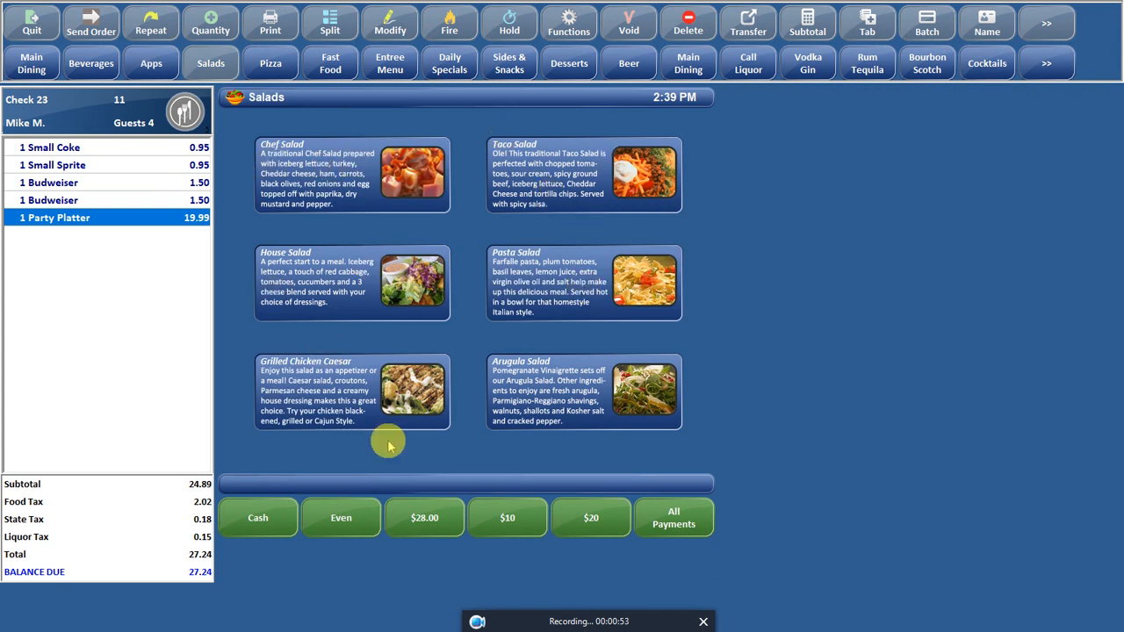
Order a Filet Mignon from the entrees, cooked medium well, with a baked potato as the first side.
{"action": "left_click", "coordinate": [389, 59]}
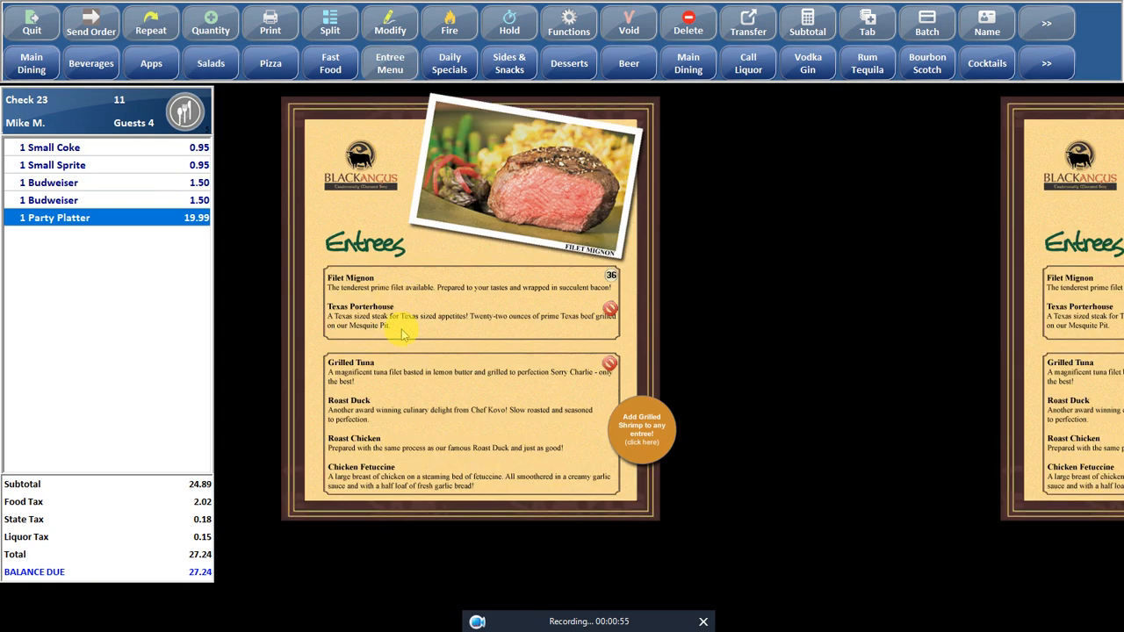
{"action": "left_click", "coordinate": [358, 281]}
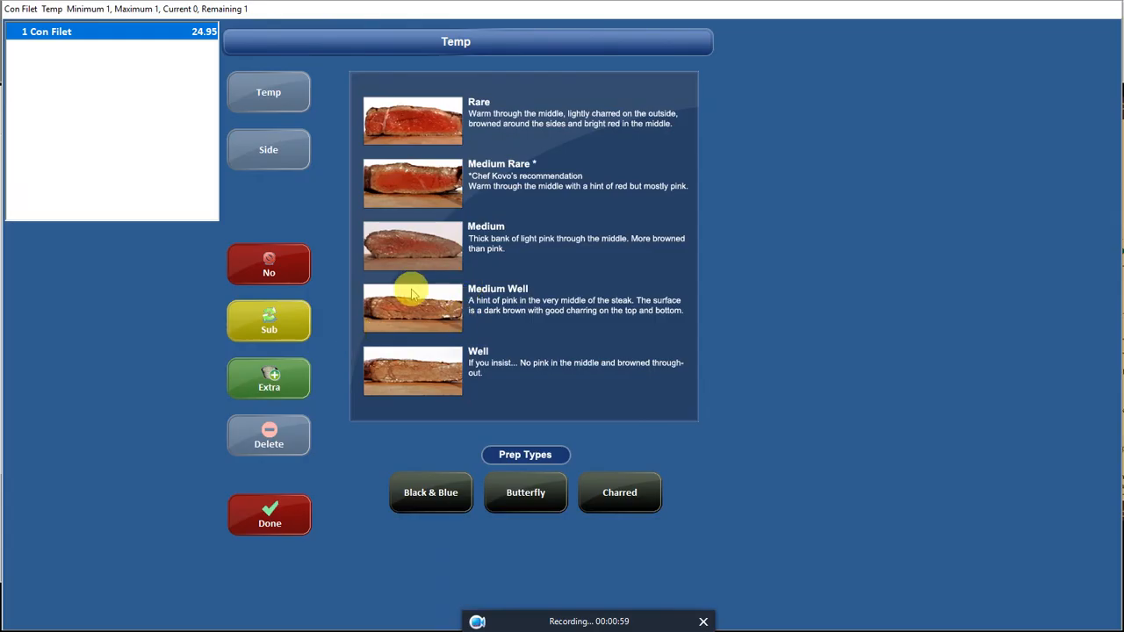
{"action": "left_click", "coordinate": [406, 283]}
{"action": "left_click", "coordinate": [573, 367]}
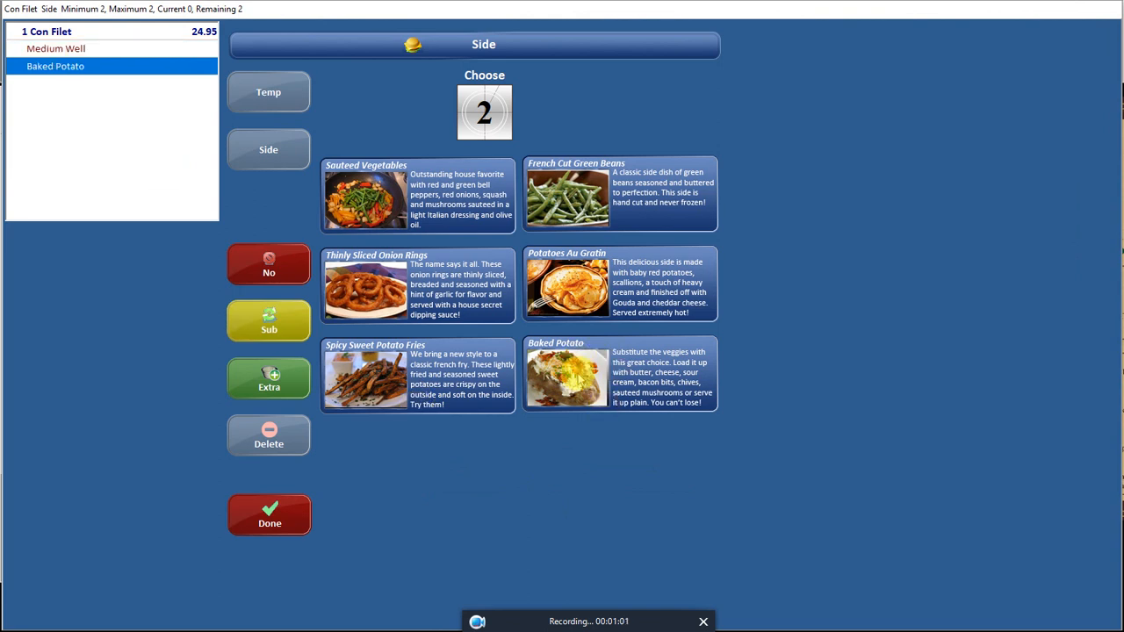
Top the baked potato with cheese, sour cream and chives, and complete the filet with thinly sliced onion rings as the second side.
{"action": "left_click", "coordinate": [555, 230]}
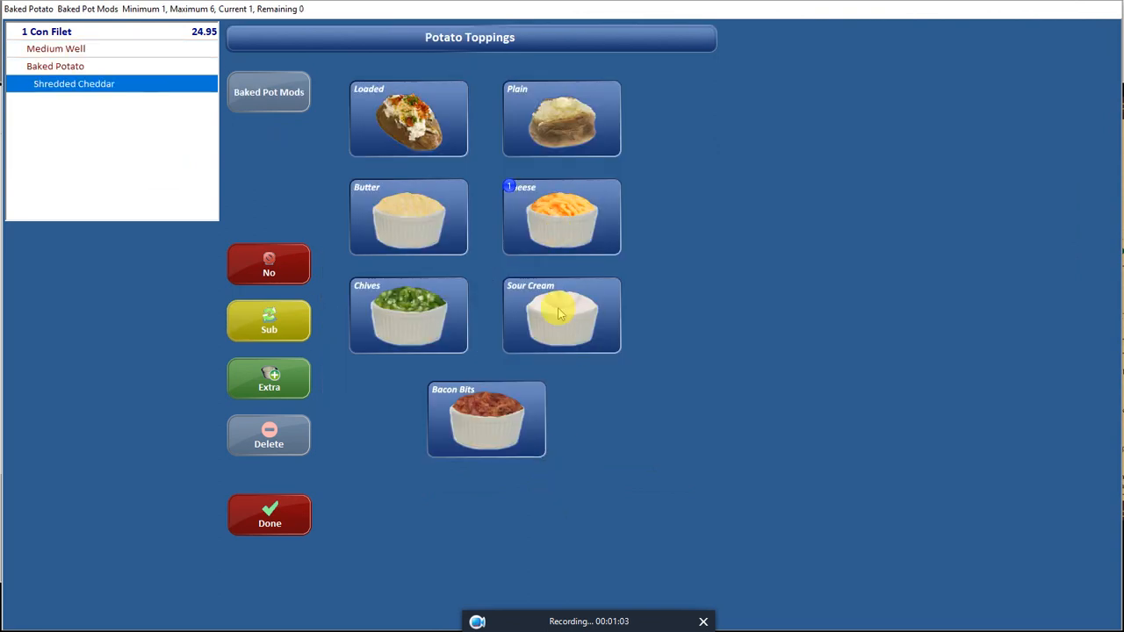
{"action": "left_click", "coordinate": [561, 315]}
{"action": "left_click", "coordinate": [406, 327]}
{"action": "left_click", "coordinate": [254, 524]}
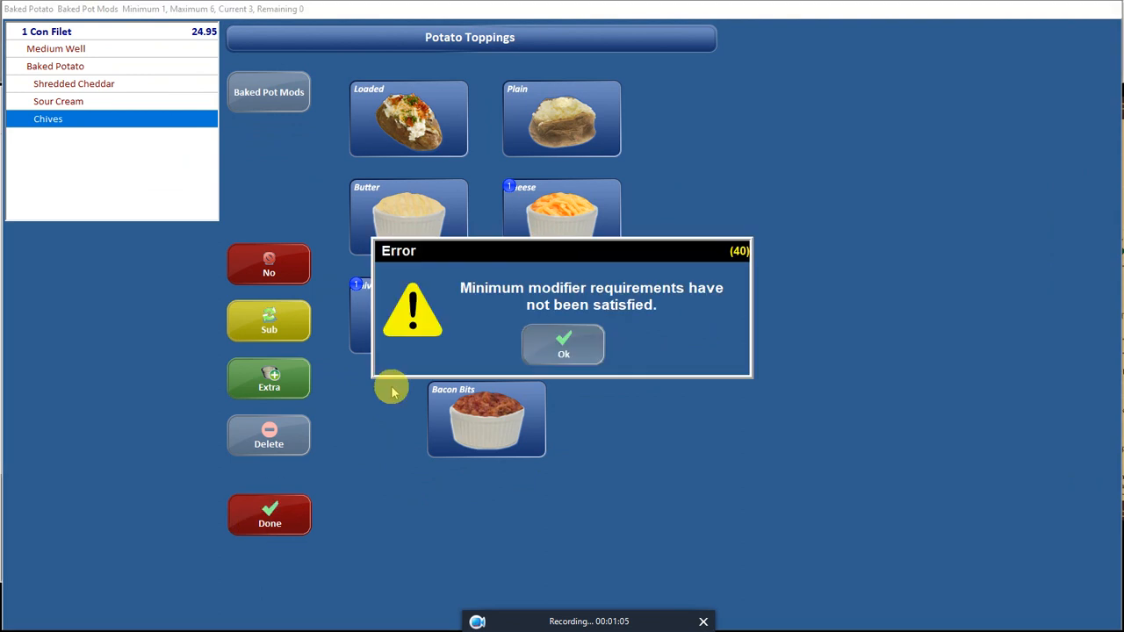
{"action": "left_click", "coordinate": [552, 340]}
{"action": "left_click", "coordinate": [417, 279]}
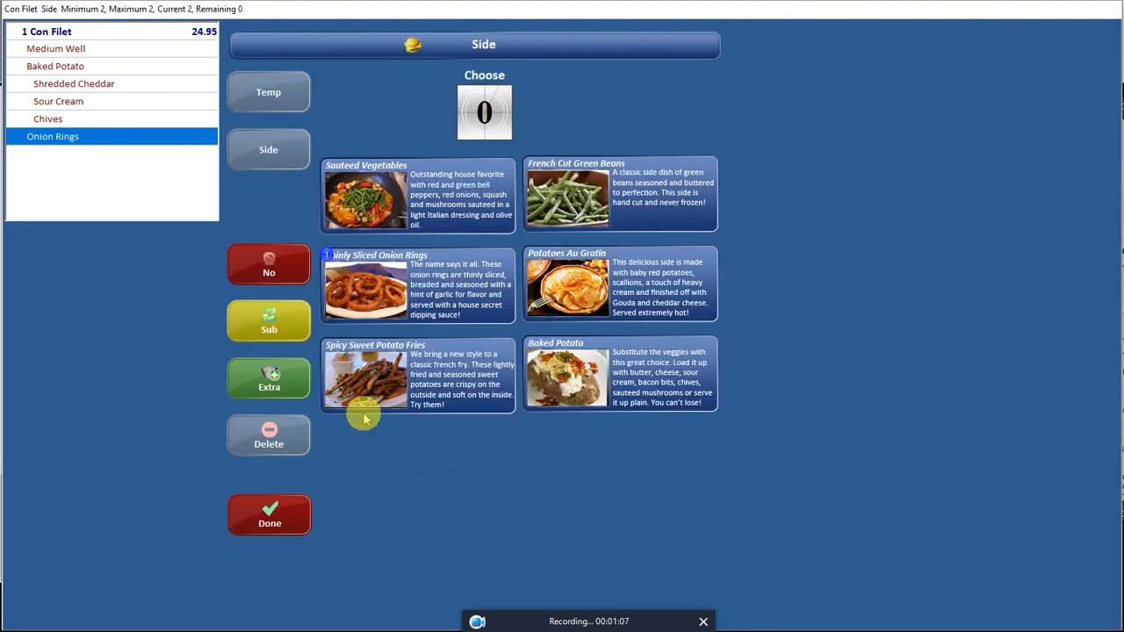
{"action": "left_click", "coordinate": [274, 508]}
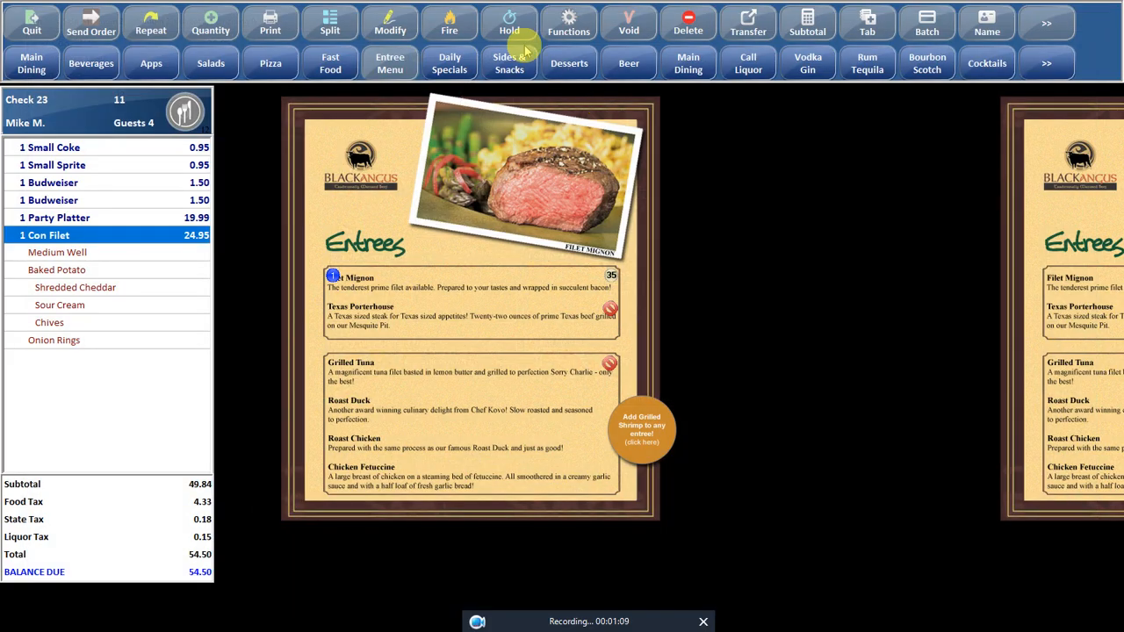
View the recipe information for Special #1 in the daily specials and close it.
{"action": "left_click", "coordinate": [450, 65]}
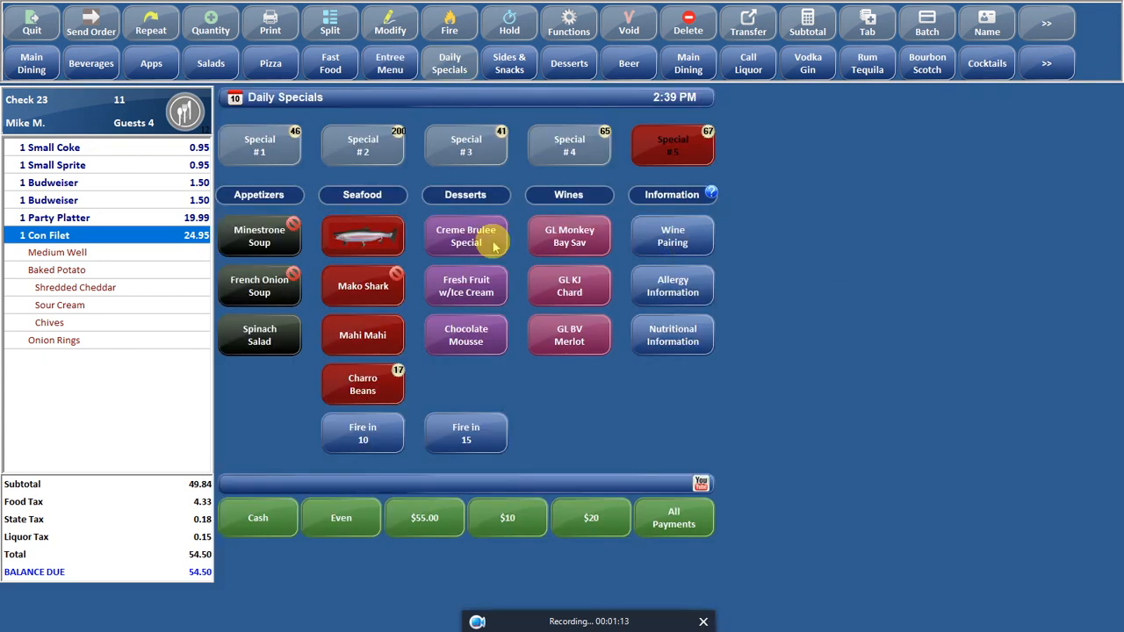
{"action": "left_click", "coordinate": [280, 143]}
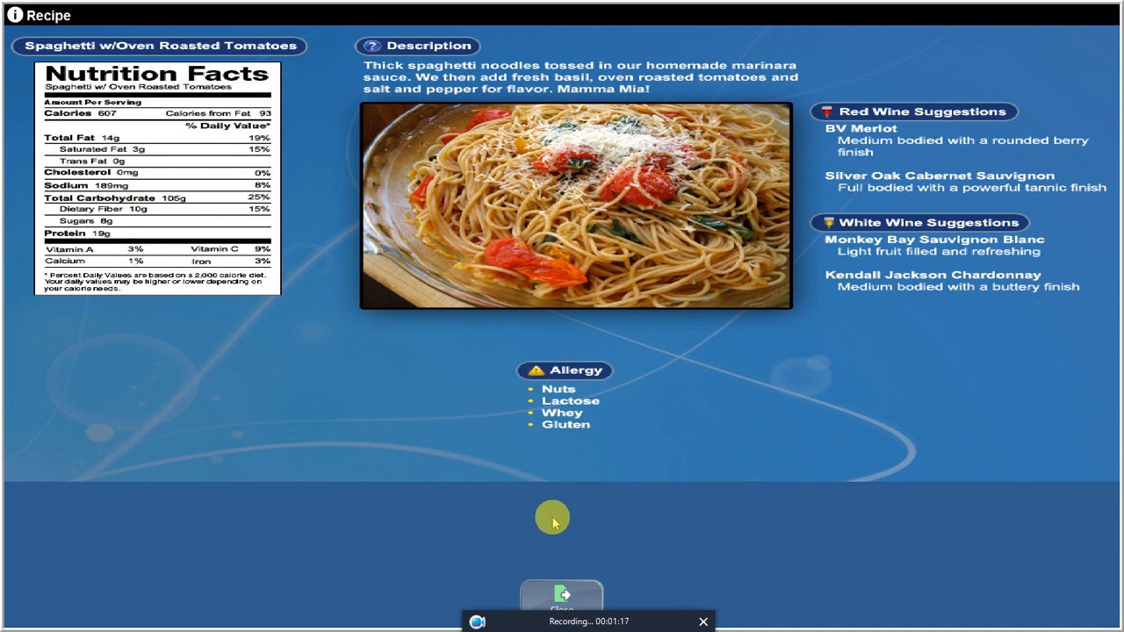
{"action": "left_click", "coordinate": [561, 602]}
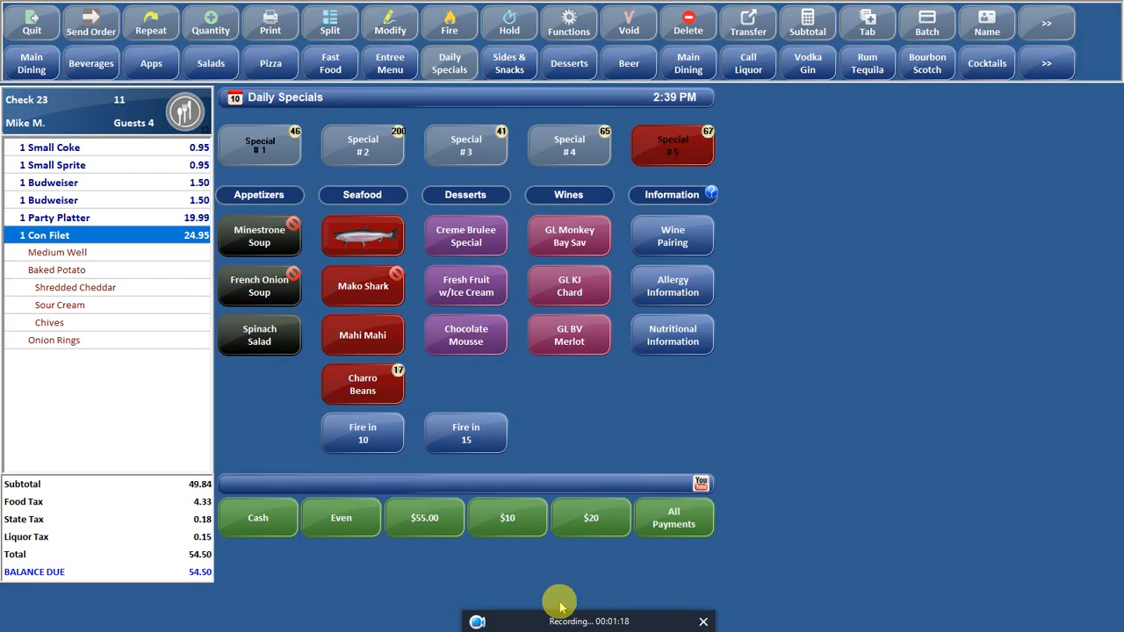
Add Special #1, Special #2 and a Tiramisu dessert to the check.
{"action": "left_click", "coordinate": [263, 150]}
{"action": "left_click", "coordinate": [360, 149]}
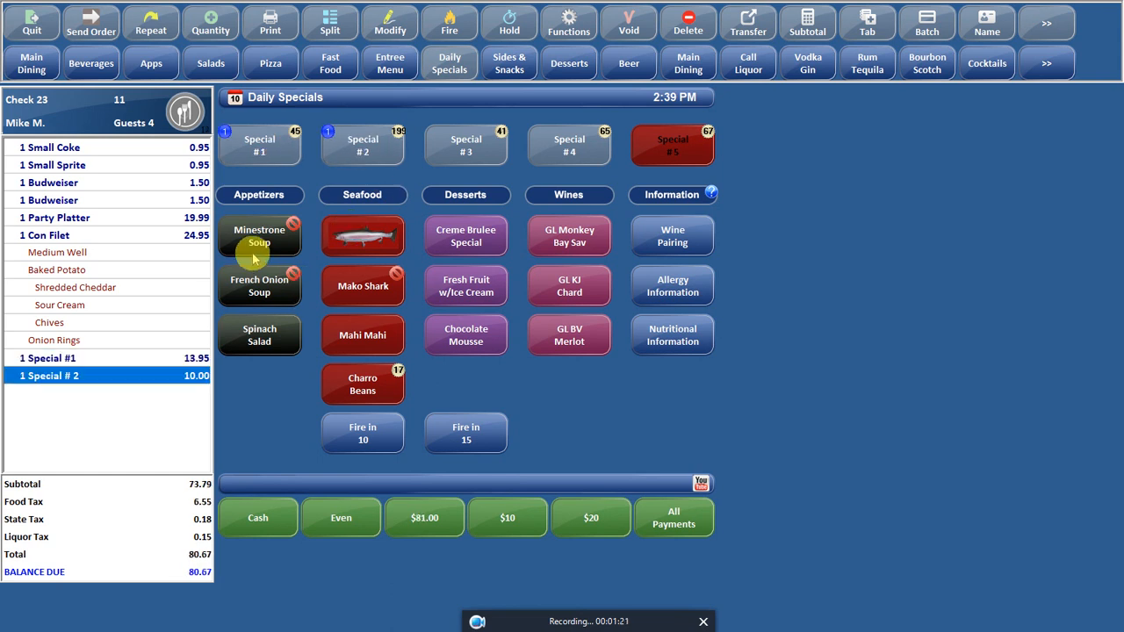
{"action": "left_click", "coordinate": [563, 60]}
{"action": "left_click", "coordinate": [319, 171]}
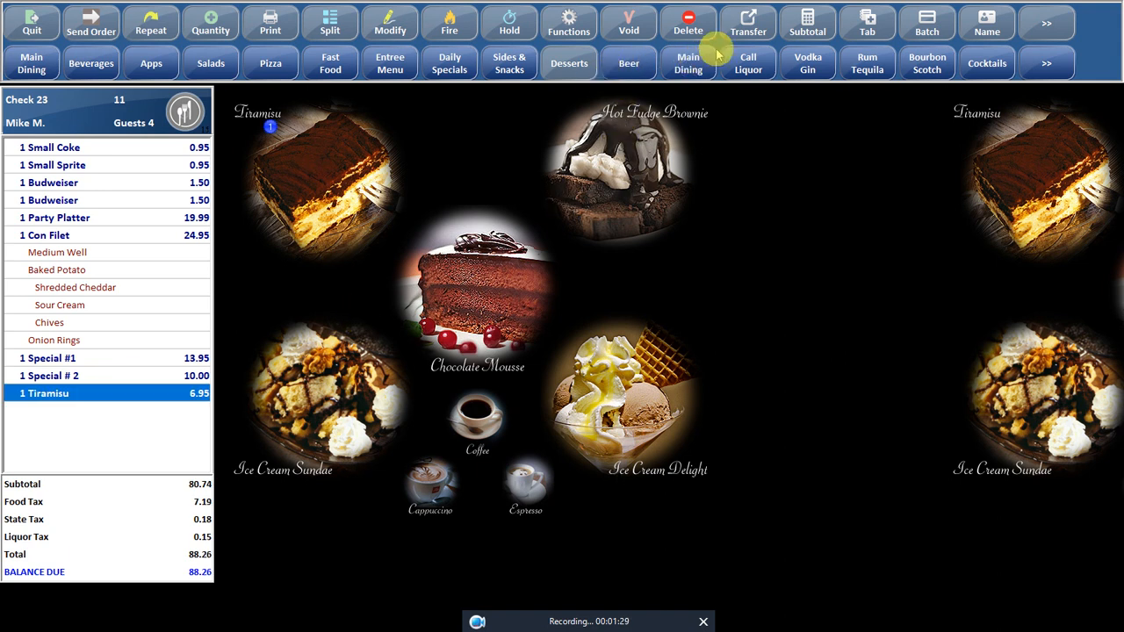
Add a Chivas Regal with soda and a full bottle of Chivas Regal from the call liquors.
{"action": "left_click", "coordinate": [748, 61]}
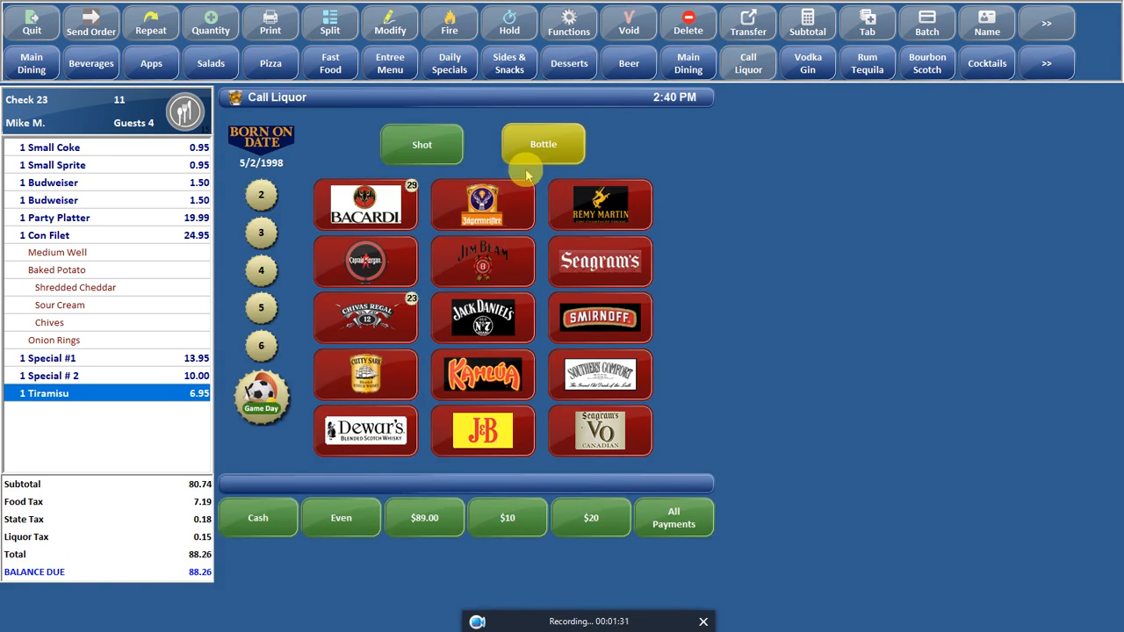
{"action": "left_click", "coordinate": [384, 321]}
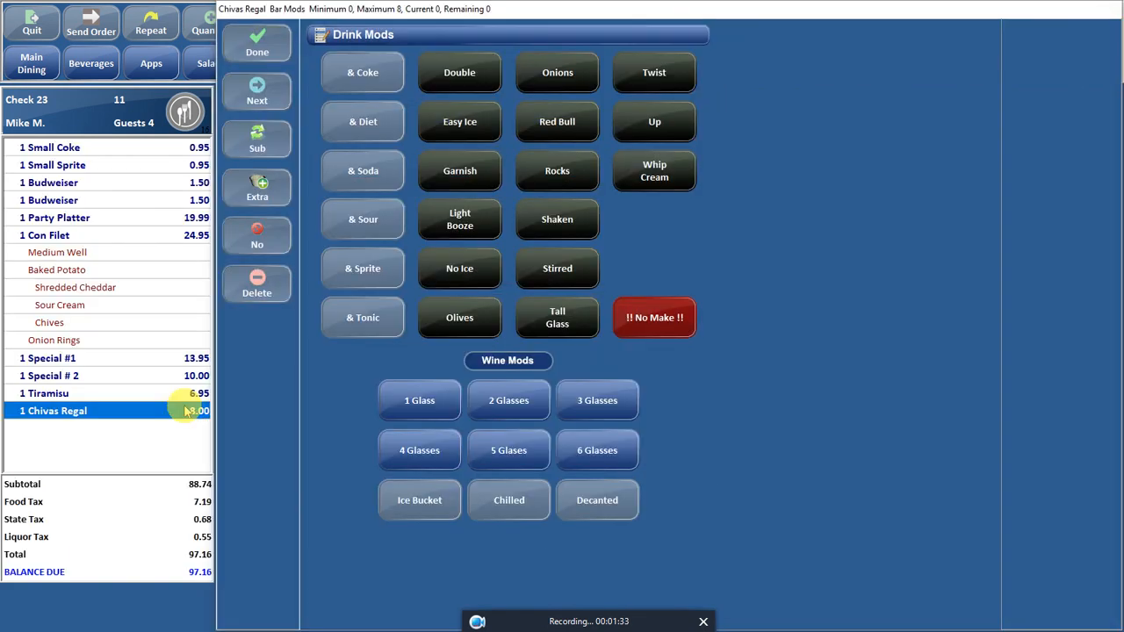
{"action": "left_click", "coordinate": [361, 175]}
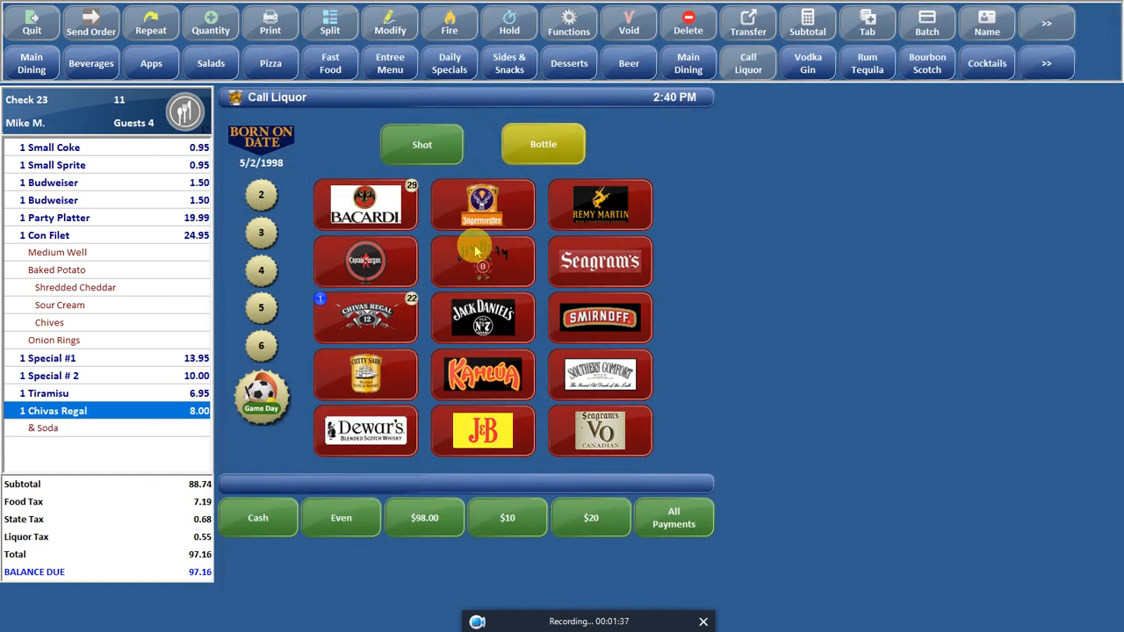
{"action": "left_click", "coordinate": [532, 147]}
{"action": "left_click", "coordinate": [360, 338]}
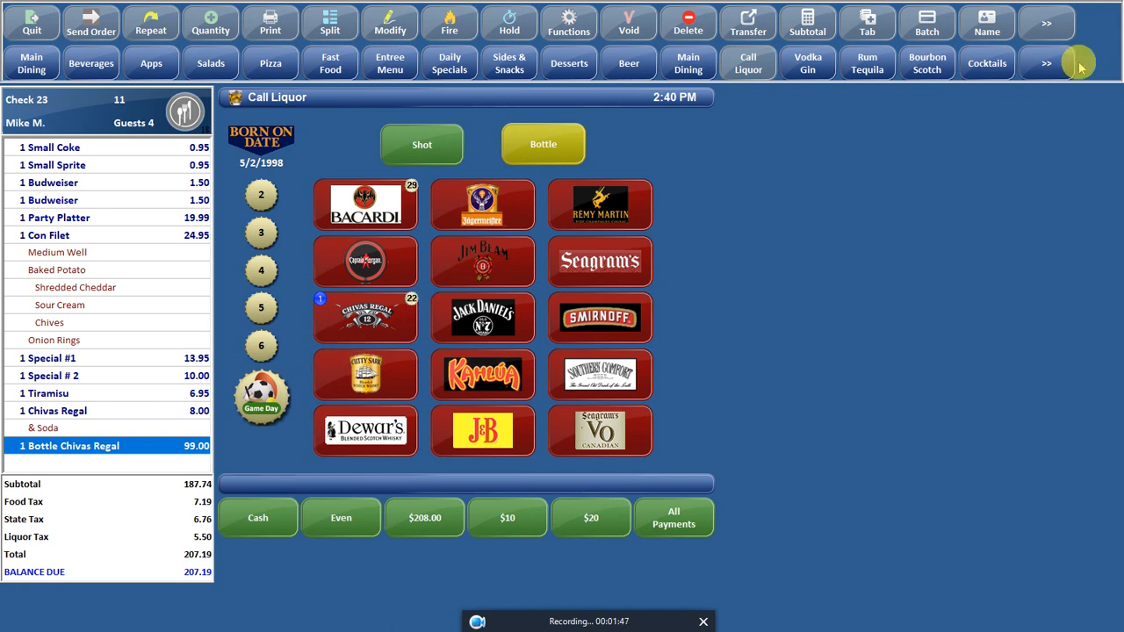
View the recipe for the Amaretto Stinger cocktail and close it.
{"action": "left_click", "coordinate": [981, 60]}
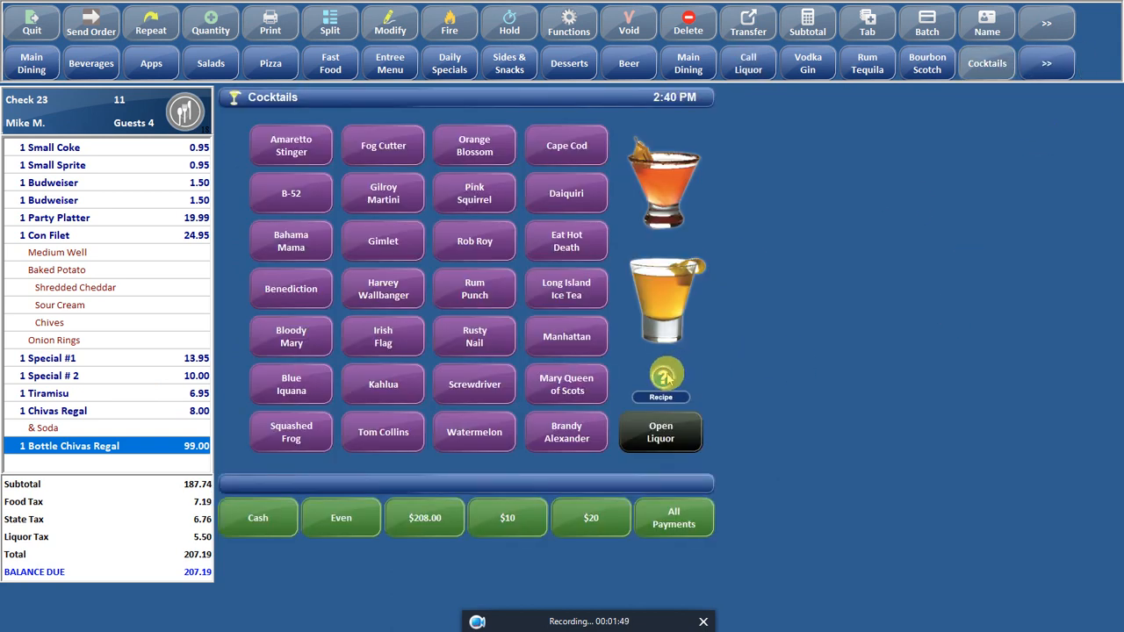
{"action": "left_click", "coordinate": [275, 149]}
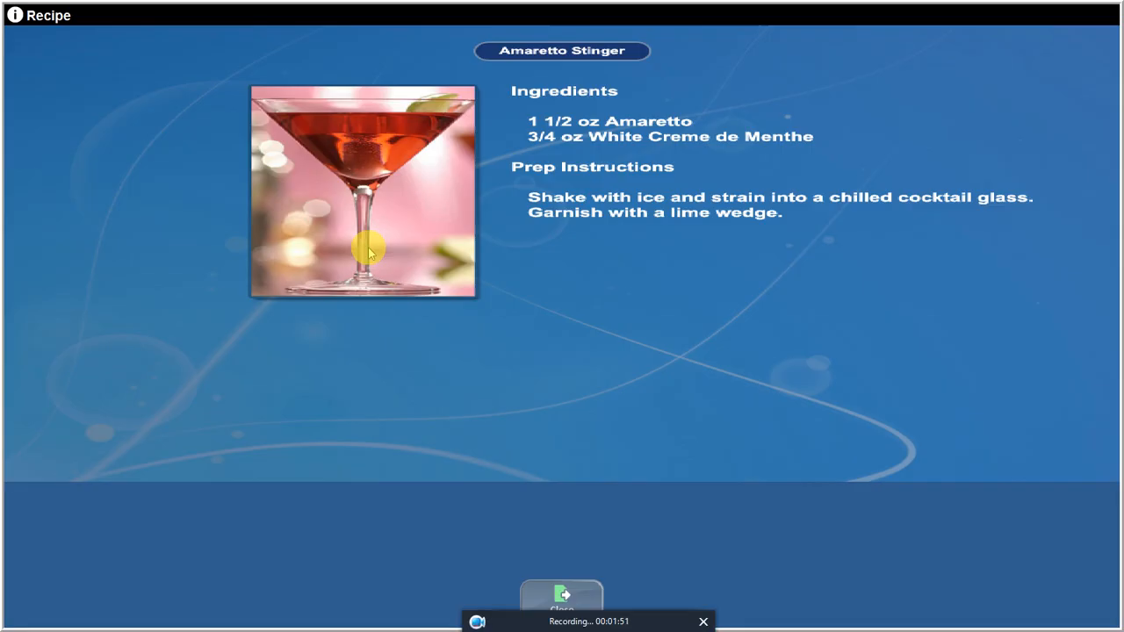
{"action": "left_click", "coordinate": [562, 587]}
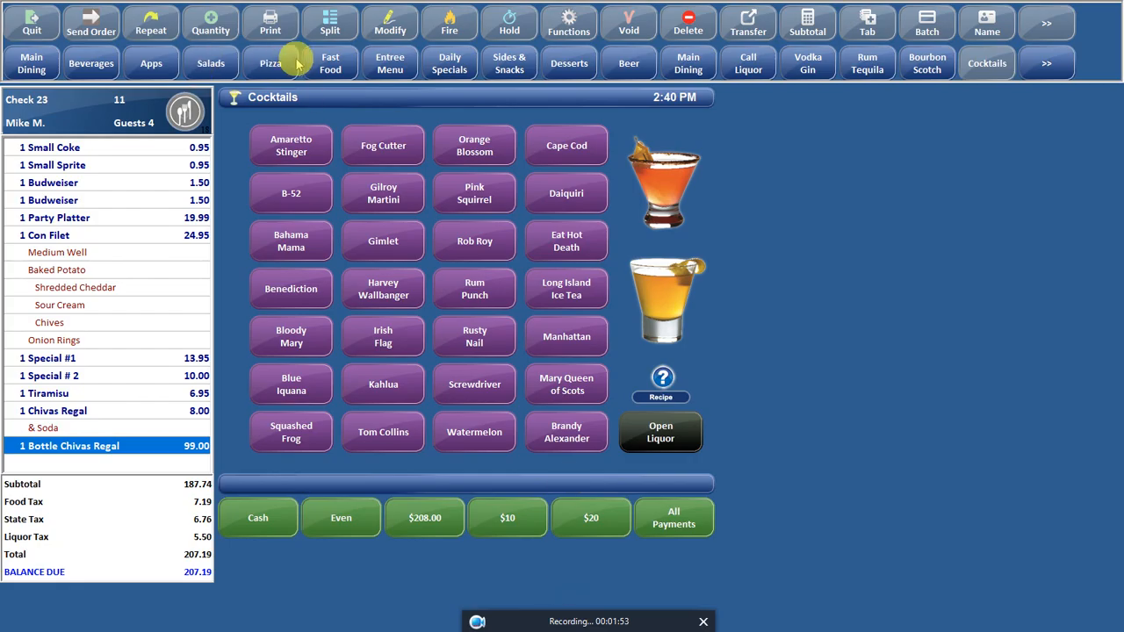
Split the check by seat, moving the Small Sprite to Seat 2, the Small Coke to Seat 3 and one Budweiser to Seat 4.
{"action": "left_click", "coordinate": [332, 23]}
{"action": "left_click", "coordinate": [301, 183]}
{"action": "left_click", "coordinate": [477, 181]}
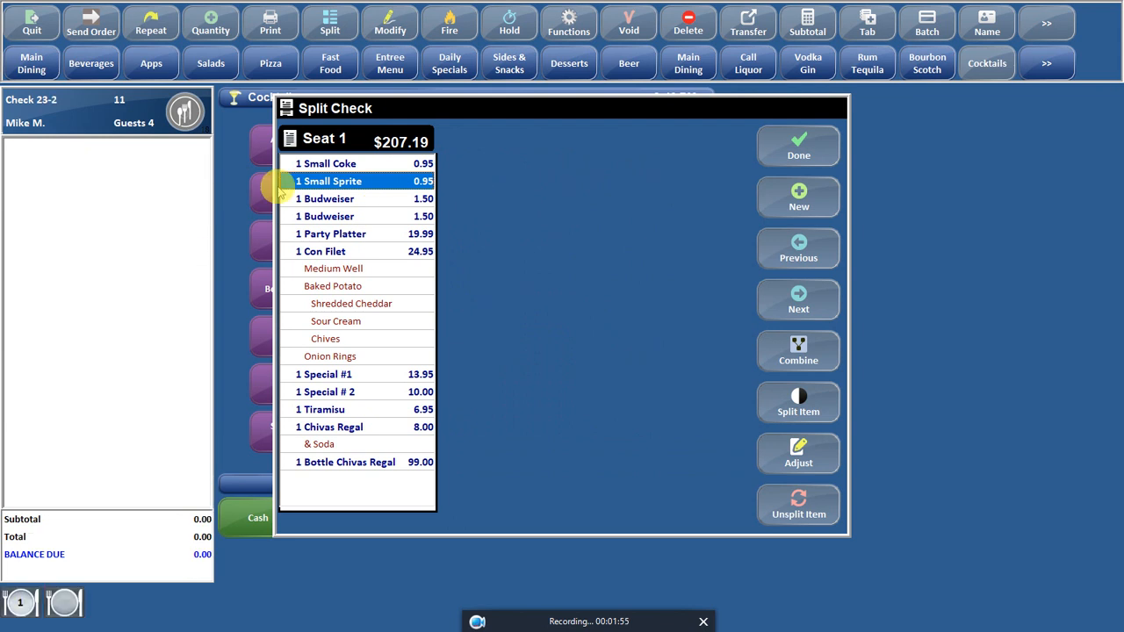
{"action": "left_click", "coordinate": [412, 160]}
{"action": "left_click", "coordinate": [637, 174]}
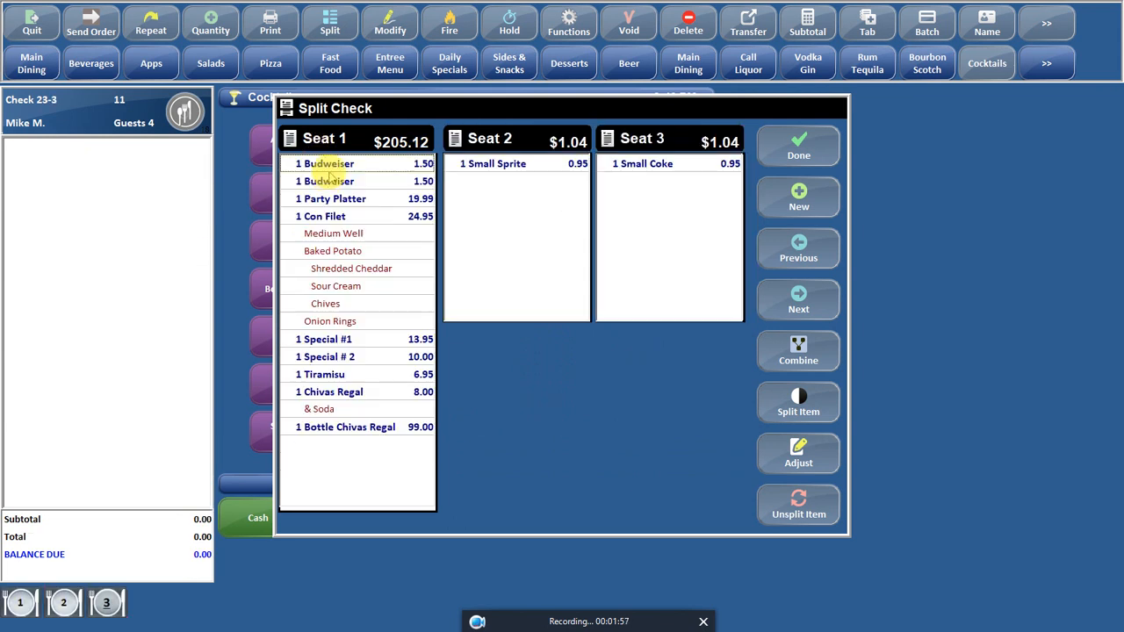
{"action": "left_click", "coordinate": [325, 181]}
{"action": "left_click", "coordinate": [522, 400]}
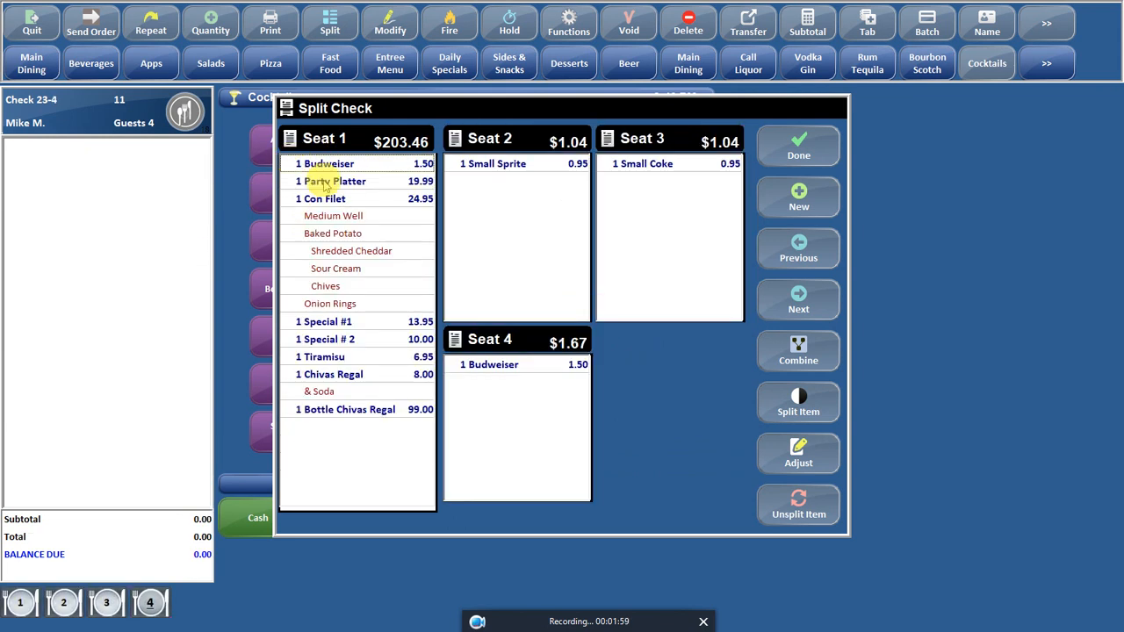
Split the Party Platter into 3 portions and move one third each to Seat 2 and Seat 3.
{"action": "left_click", "coordinate": [325, 181]}
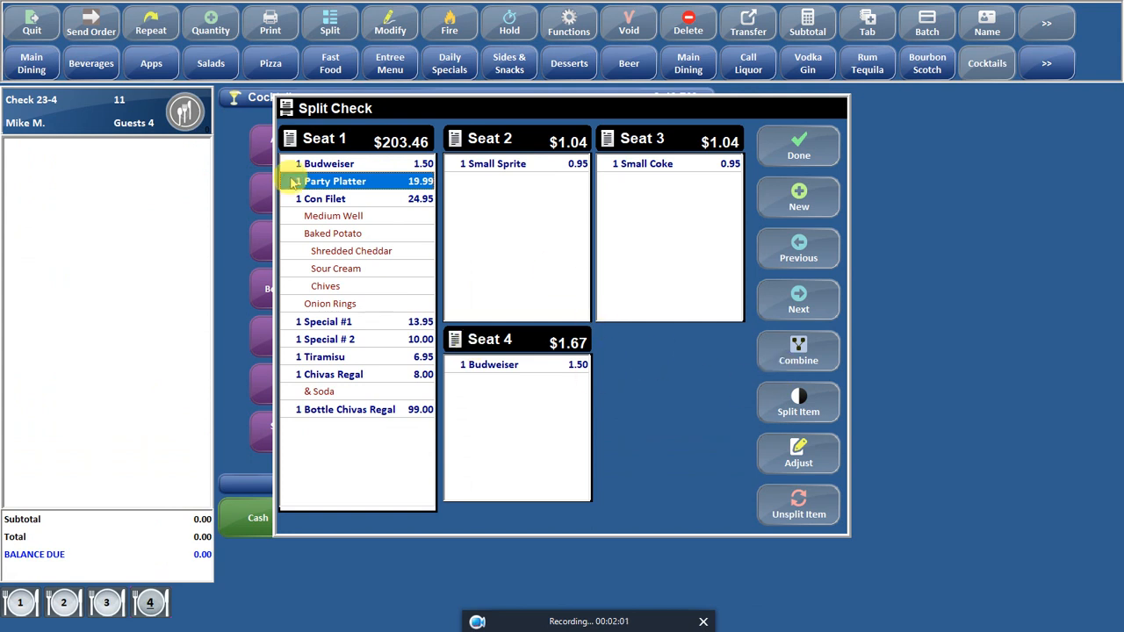
{"action": "left_click", "coordinate": [797, 407]}
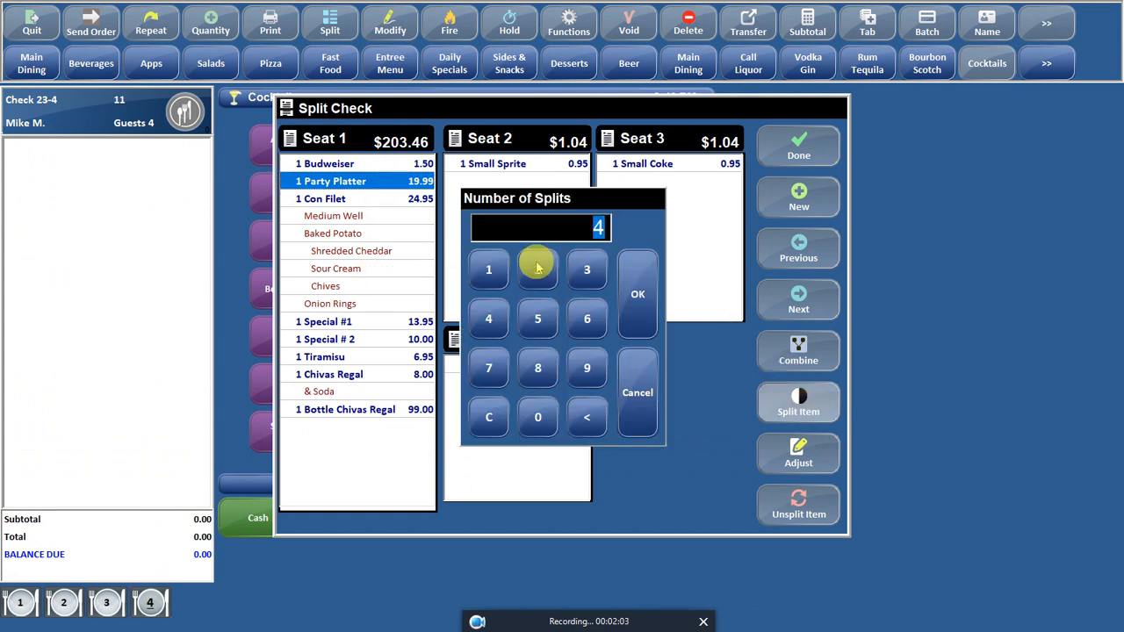
{"action": "left_click", "coordinate": [587, 270]}
{"action": "left_click", "coordinate": [634, 290]}
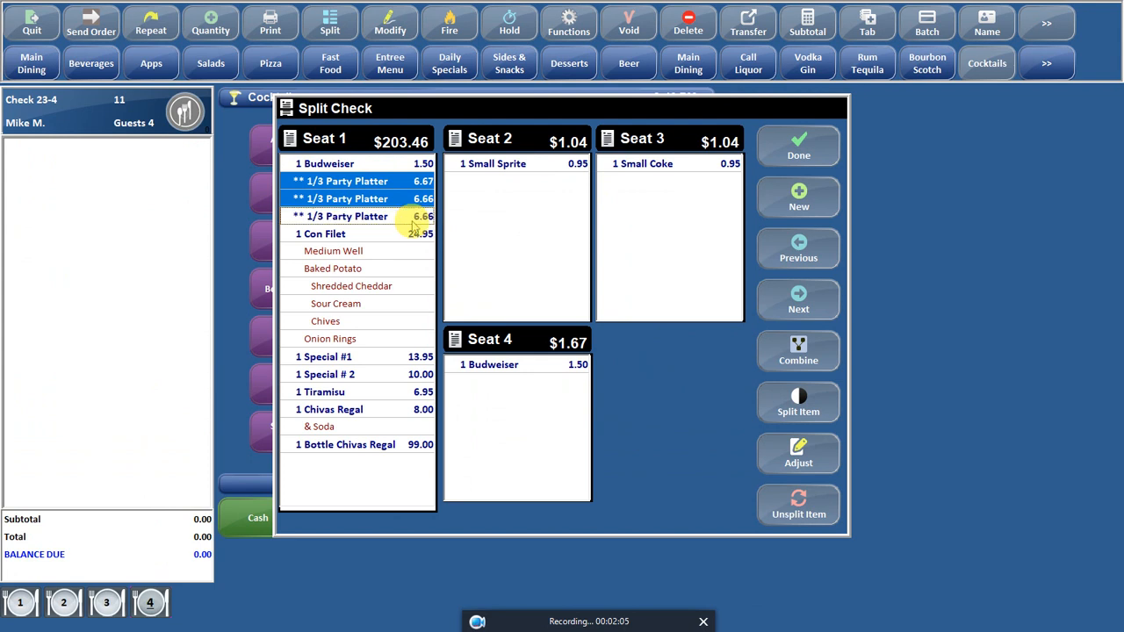
{"action": "left_click", "coordinate": [495, 219]}
{"action": "left_click", "coordinate": [366, 181]}
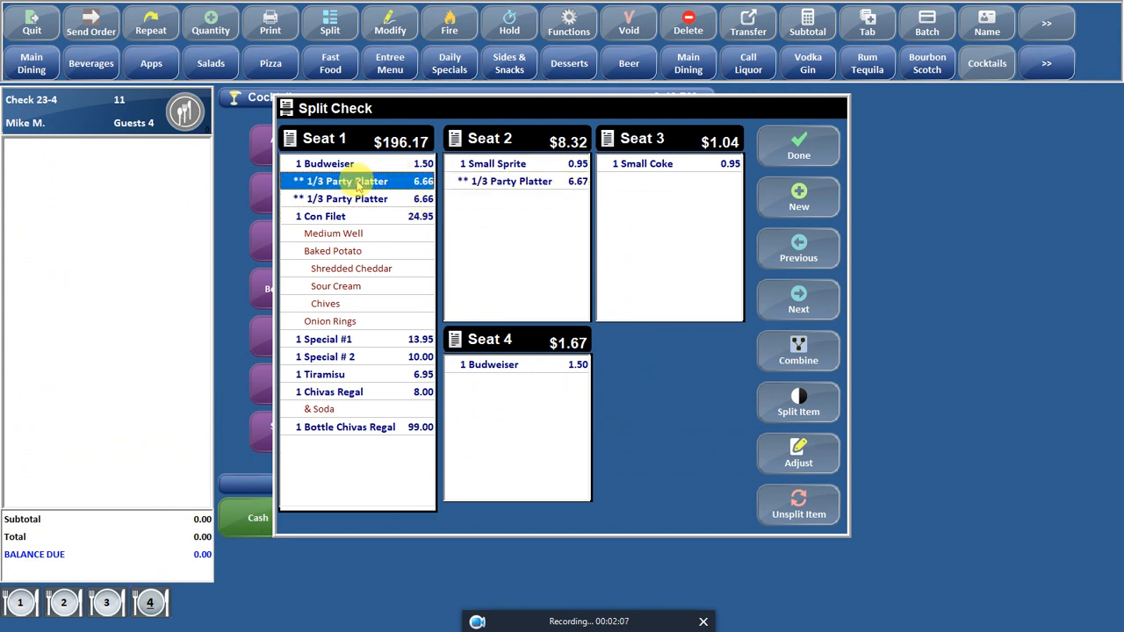
{"action": "left_click", "coordinate": [614, 196]}
Move Special #1 to Seat 3 and Special #2 to Seat 2.
{"action": "left_click", "coordinate": [364, 324]}
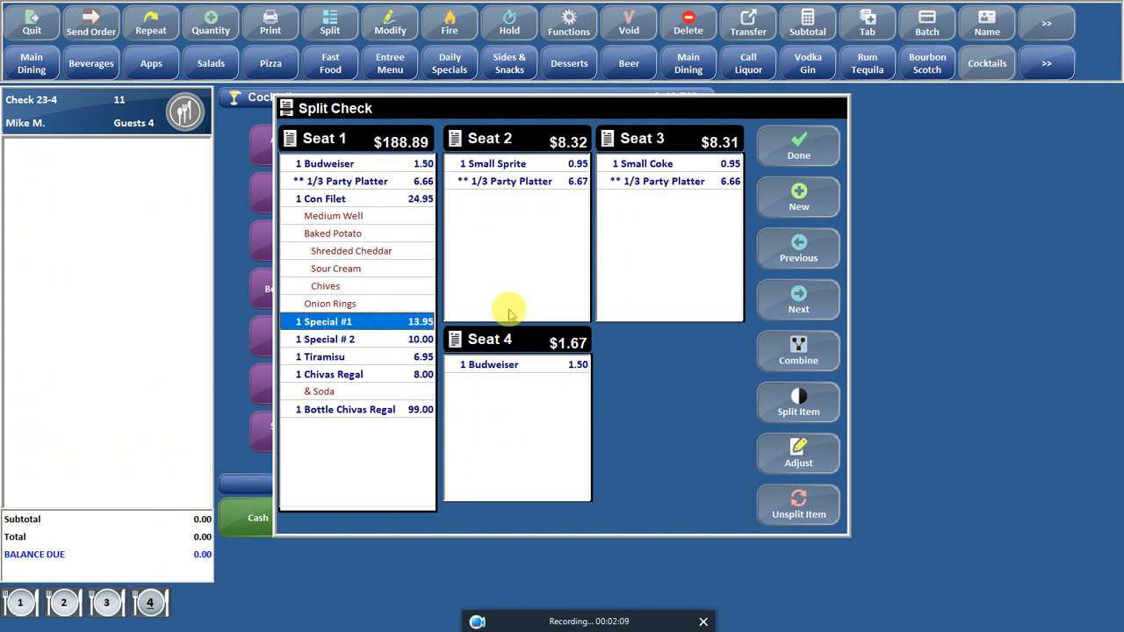
{"action": "left_click", "coordinate": [622, 255]}
{"action": "left_click", "coordinate": [347, 322]}
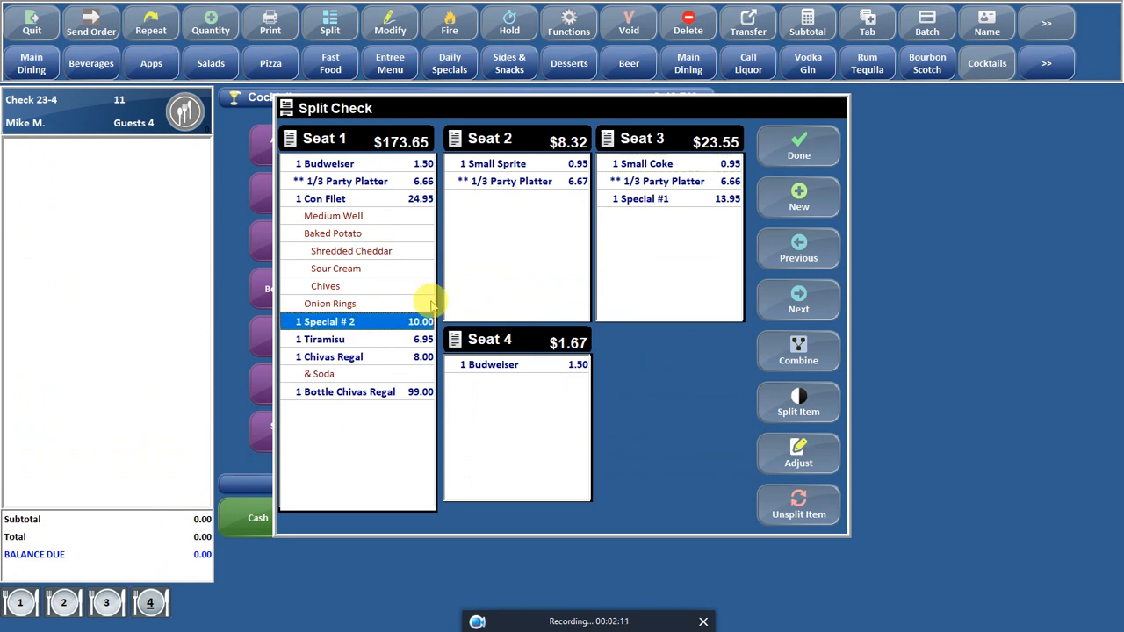
{"action": "left_click", "coordinate": [489, 246]}
Split the Tiramisu into 2 portions and move one half to Seat 4.
{"action": "left_click", "coordinate": [343, 323]}
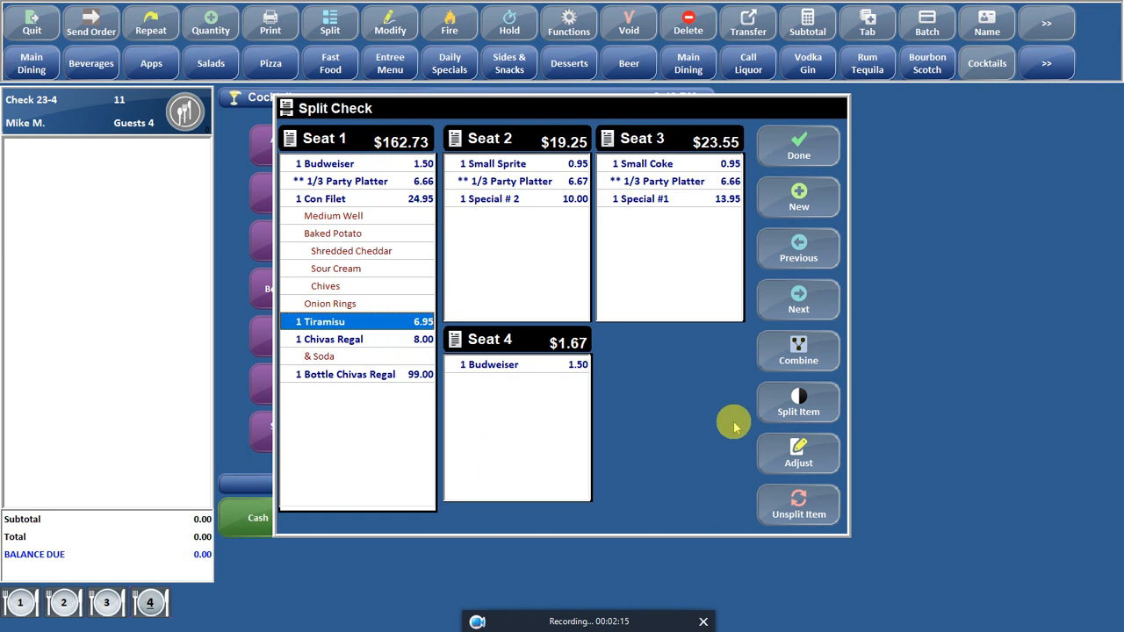
{"action": "left_click", "coordinate": [773, 400]}
{"action": "left_click", "coordinate": [537, 273]}
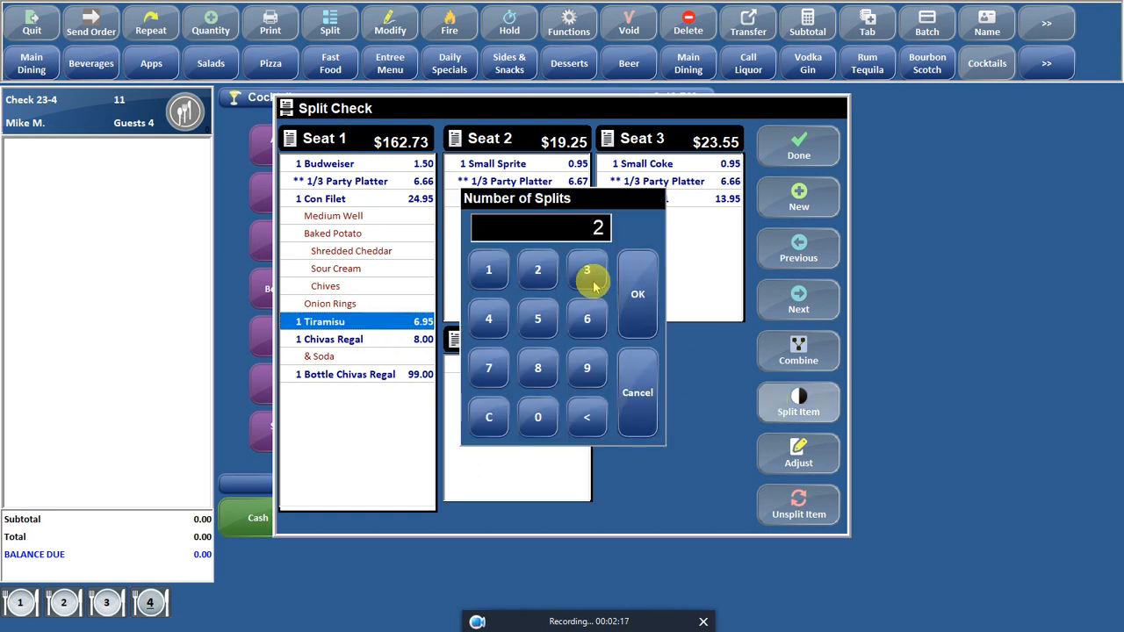
{"action": "left_click", "coordinate": [639, 285]}
{"action": "left_click", "coordinate": [506, 418]}
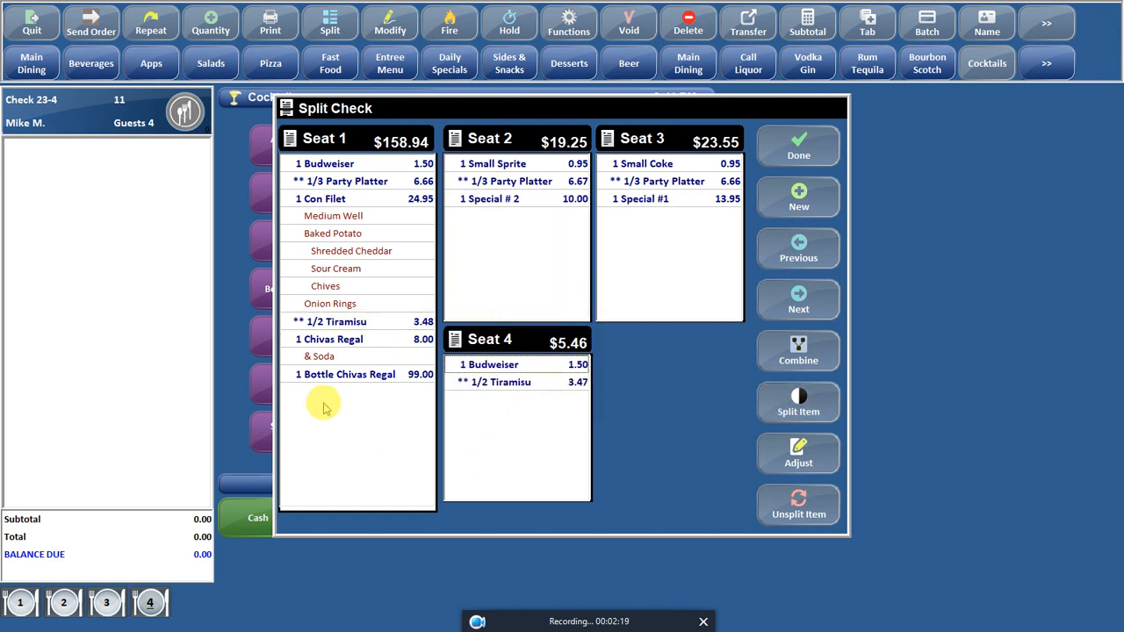
Split the Bottle Chivas Regal into 4 portions and move one quarter each to Seat 2, Seat 3 and Seat 4.
{"action": "left_click", "coordinate": [343, 376]}
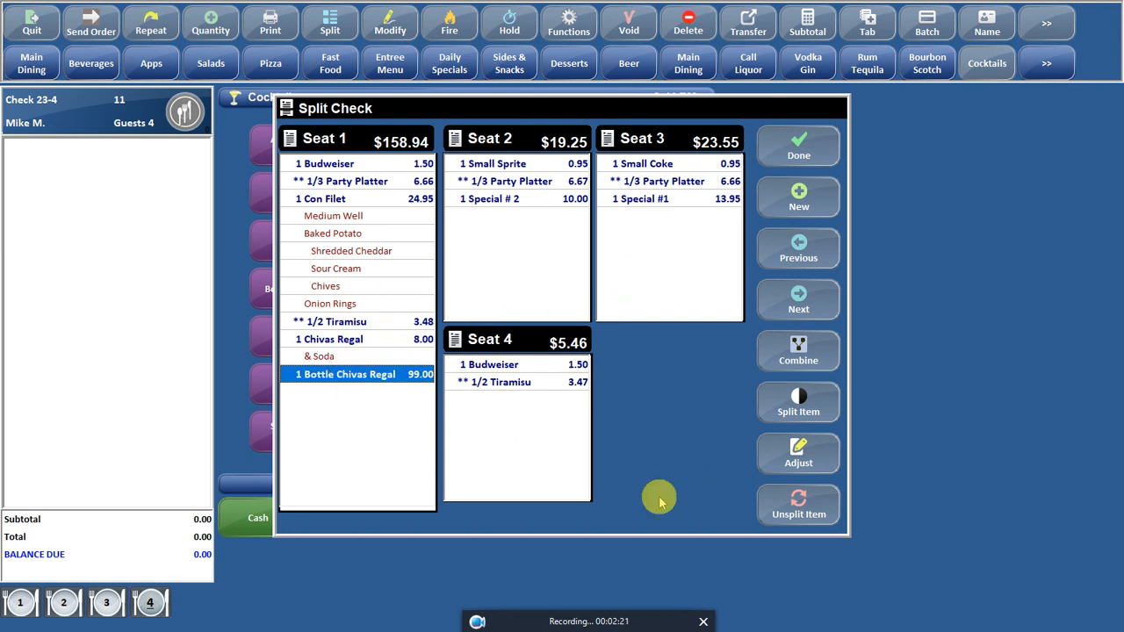
{"action": "left_click", "coordinate": [790, 402]}
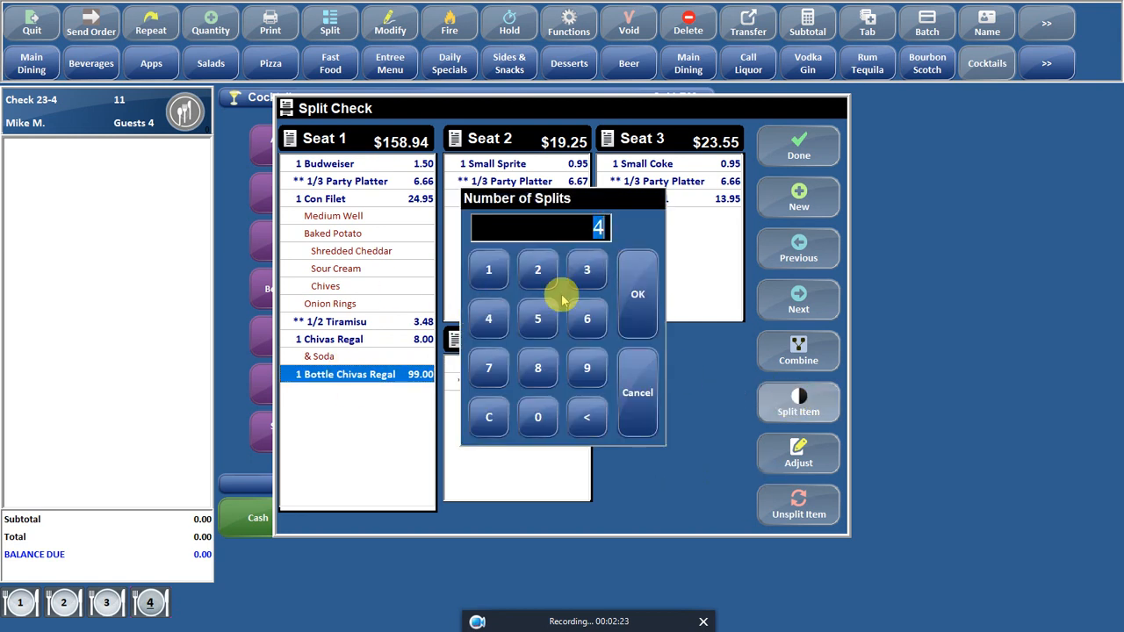
{"action": "left_click", "coordinate": [637, 294]}
{"action": "left_click", "coordinate": [346, 427]}
{"action": "left_click", "coordinate": [351, 410]}
{"action": "left_click", "coordinate": [361, 391]}
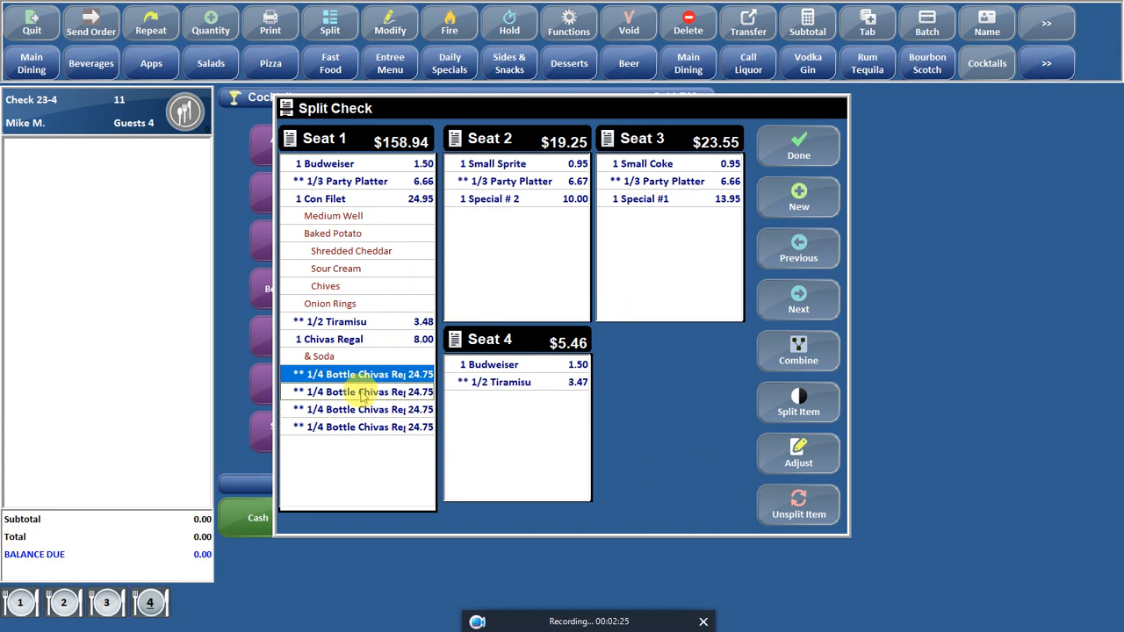
{"action": "left_click", "coordinate": [534, 271]}
{"action": "left_click", "coordinate": [351, 392]}
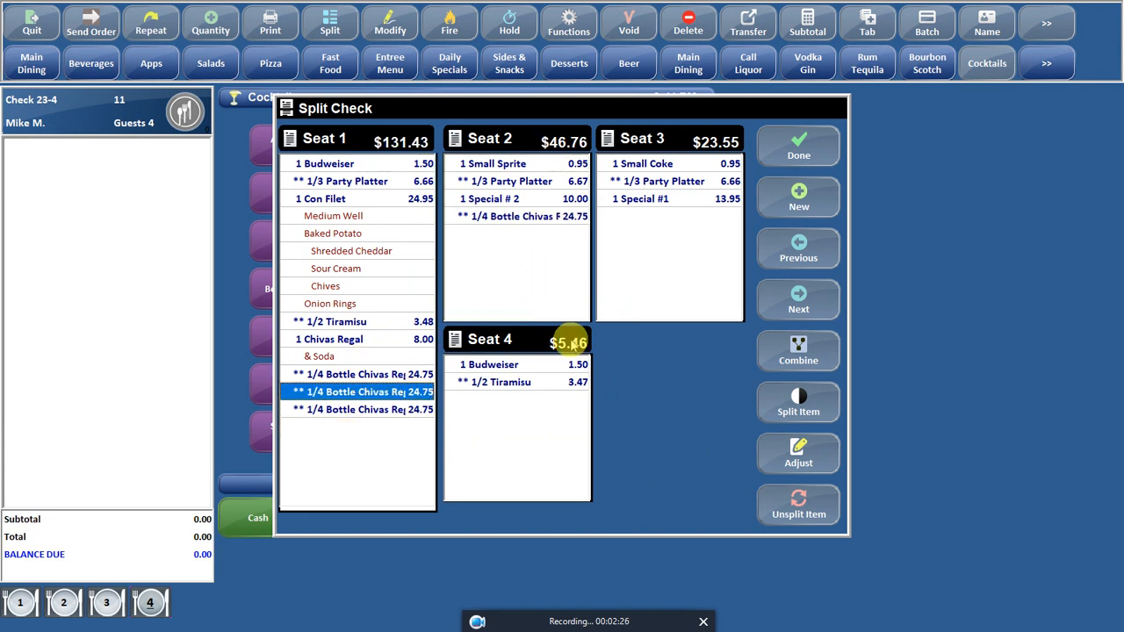
{"action": "left_click", "coordinate": [663, 262]}
{"action": "left_click", "coordinate": [401, 391]}
{"action": "left_click", "coordinate": [534, 409]}
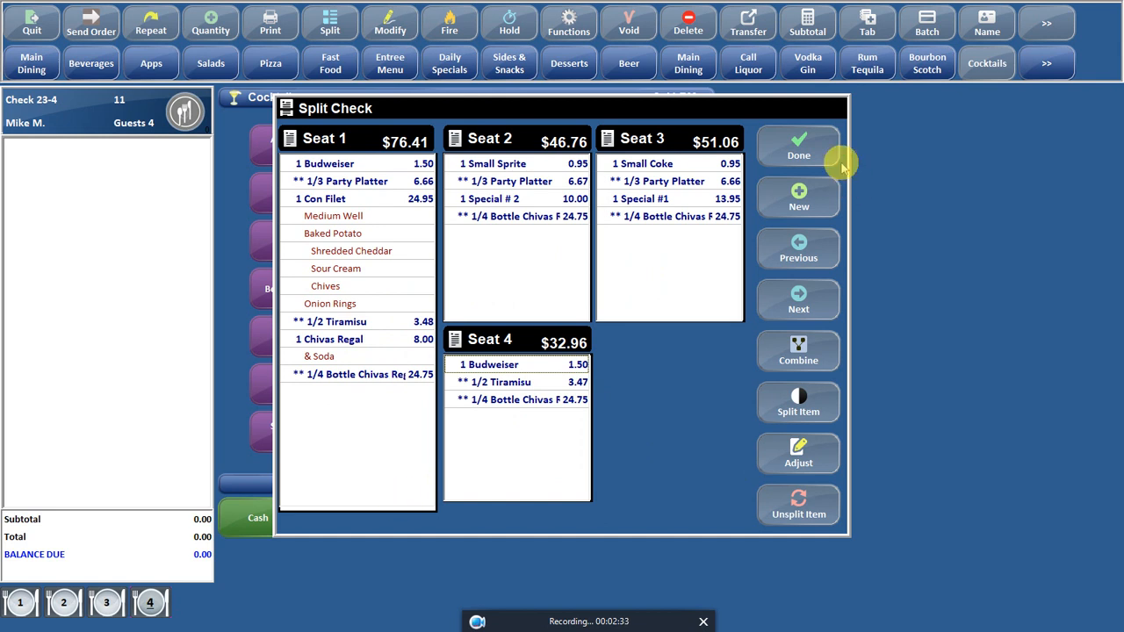
Add two empty seats, Seat 5 and Seat 6, to the split check and finish splitting.
{"action": "left_click", "coordinate": [802, 202]}
{"action": "left_click", "coordinate": [802, 202]}
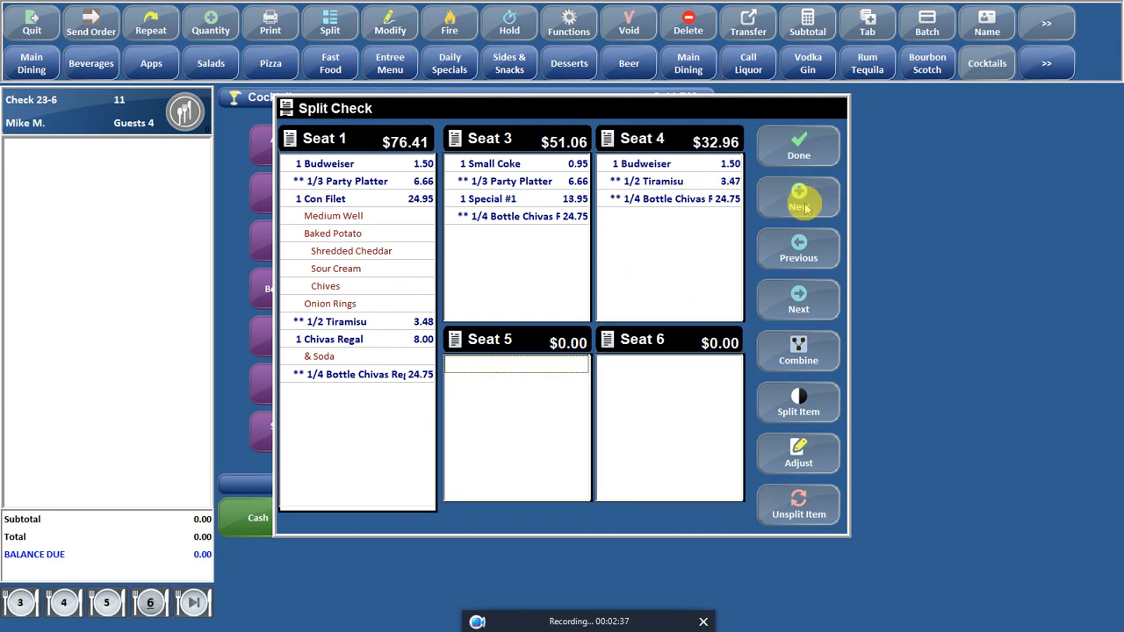
{"action": "left_click", "coordinate": [799, 147]}
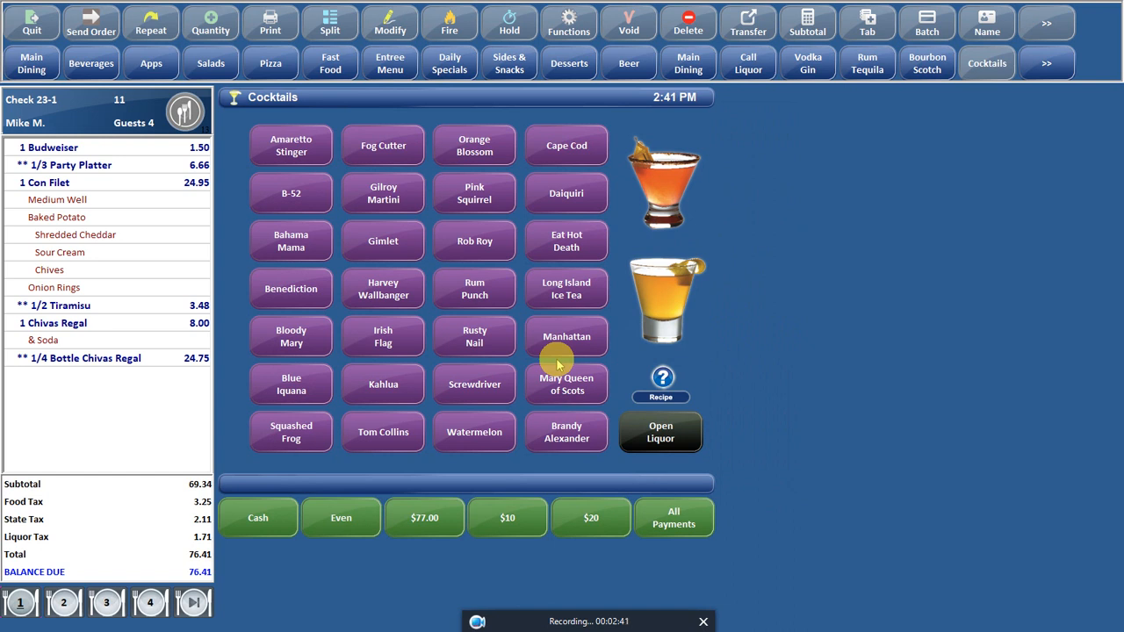
Exit the check and sign in to the office software with the manager's access code.
{"action": "left_click", "coordinate": [31, 22]}
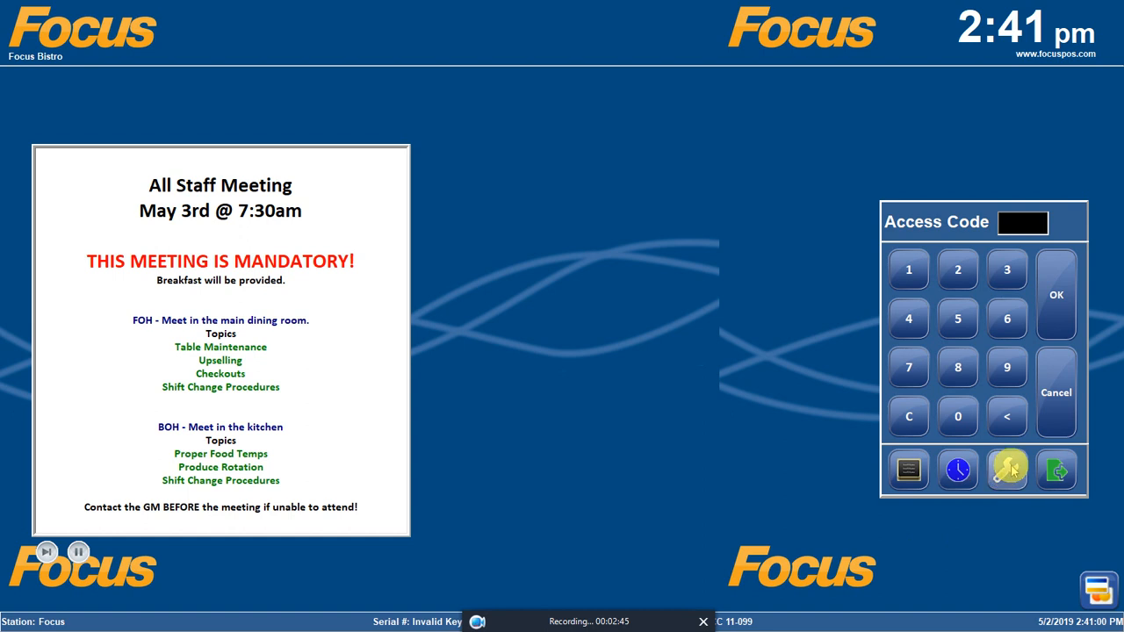
{"action": "left_click", "coordinate": [1009, 470]}
{"action": "left_click", "coordinate": [459, 367]}
{"action": "left_click", "coordinate": [487, 260]}
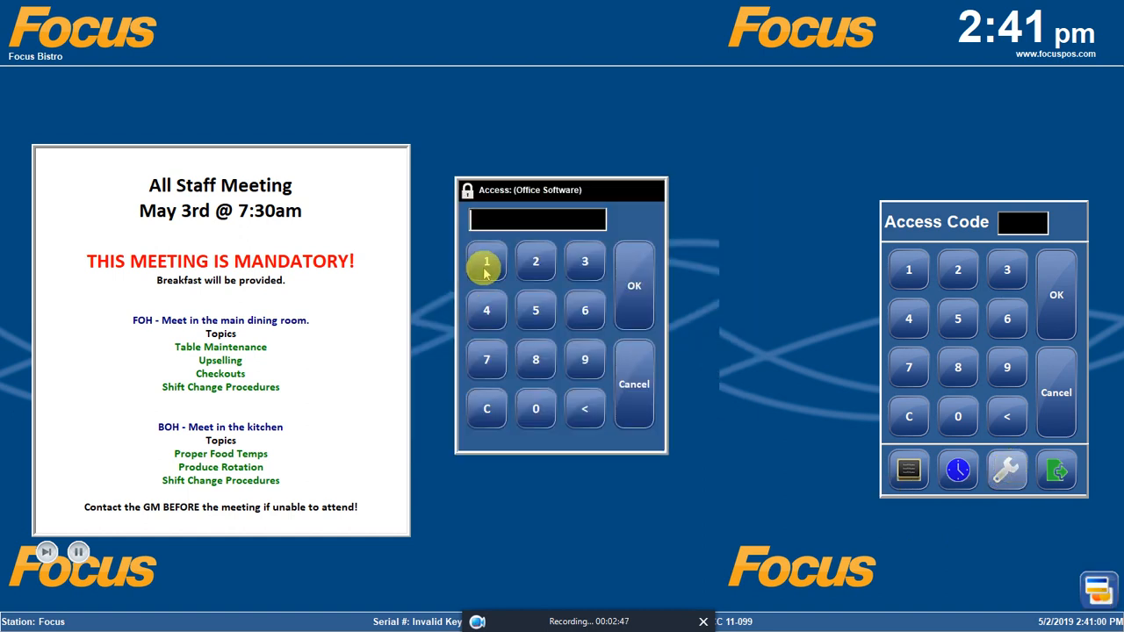
{"action": "left_click", "coordinate": [630, 296]}
{"action": "left_click", "coordinate": [631, 348]}
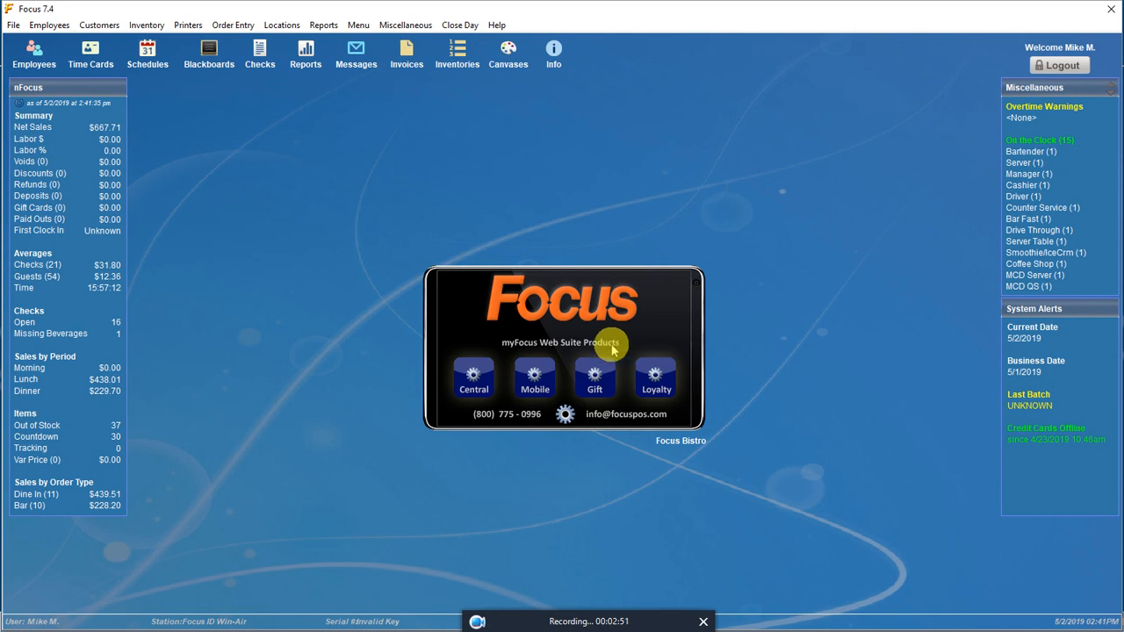
Open the 4/28/2019 - 5/4/2019 employee schedule for editing, limited to the Cook job.
{"action": "left_click", "coordinate": [150, 62]}
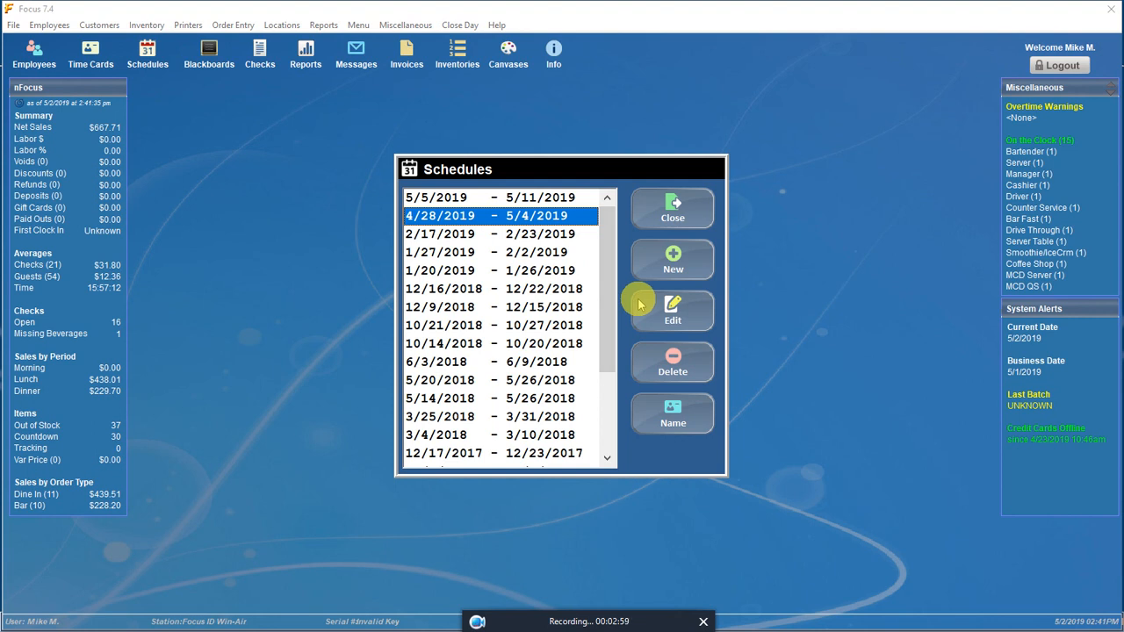
{"action": "left_click", "coordinate": [695, 309]}
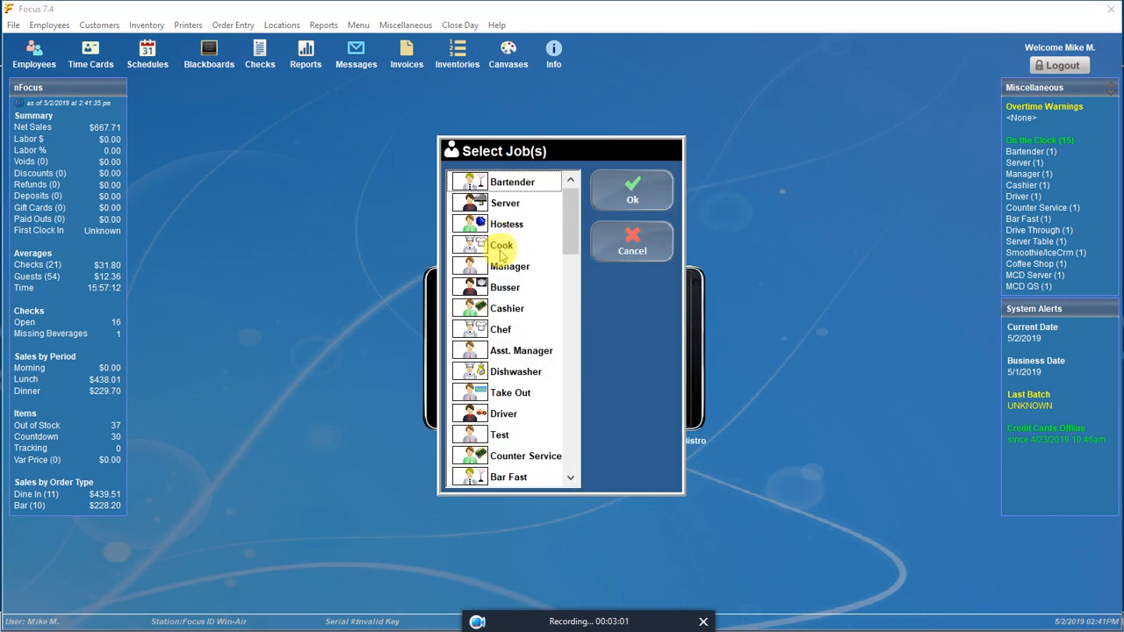
{"action": "left_click", "coordinate": [501, 247]}
{"action": "left_click", "coordinate": [626, 197]}
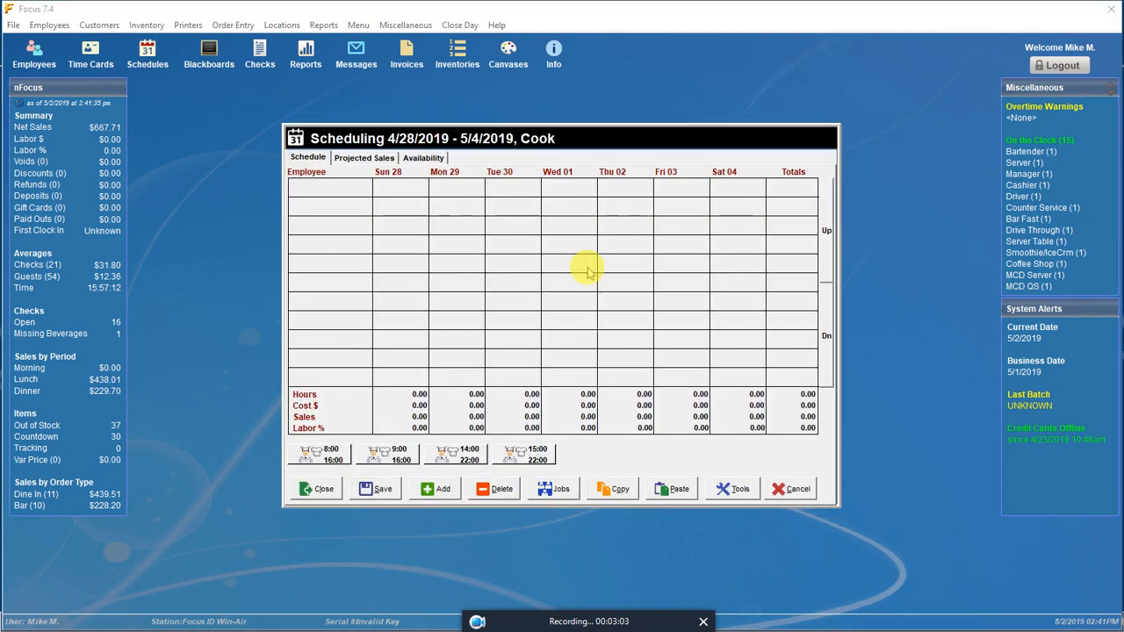
Add the first available cook to the schedule with shifts 08:00-16:00 on Sun 28 and 15:00-22:00 on Mon 29.
{"action": "left_click", "coordinate": [434, 490]}
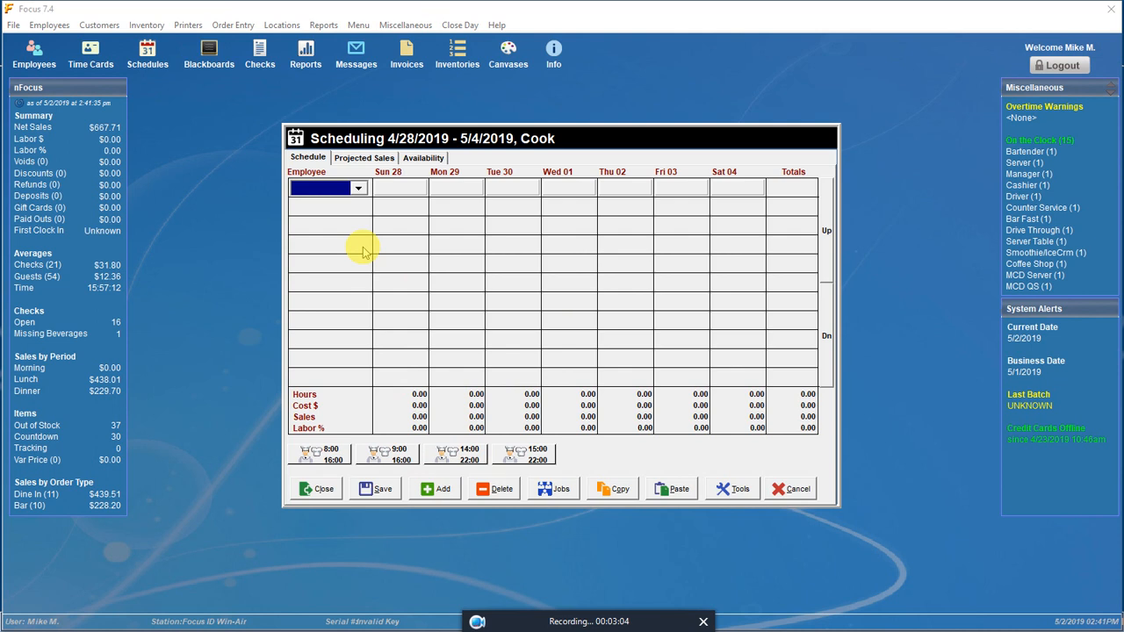
{"action": "left_click", "coordinate": [356, 185]}
{"action": "left_click", "coordinate": [351, 201]}
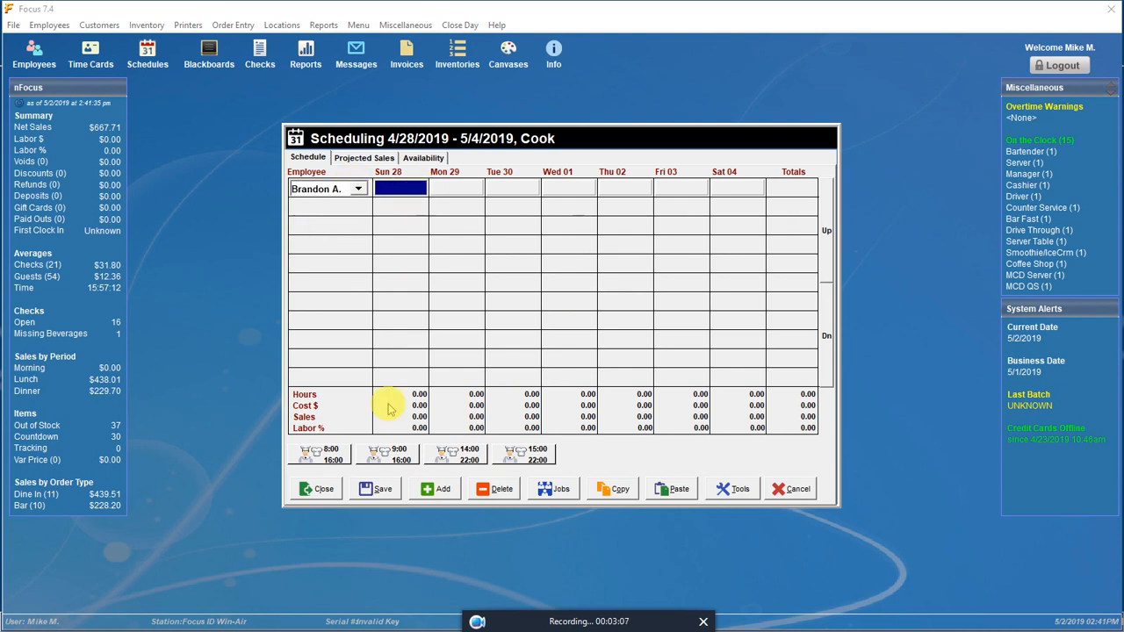
{"action": "left_click", "coordinate": [331, 457]}
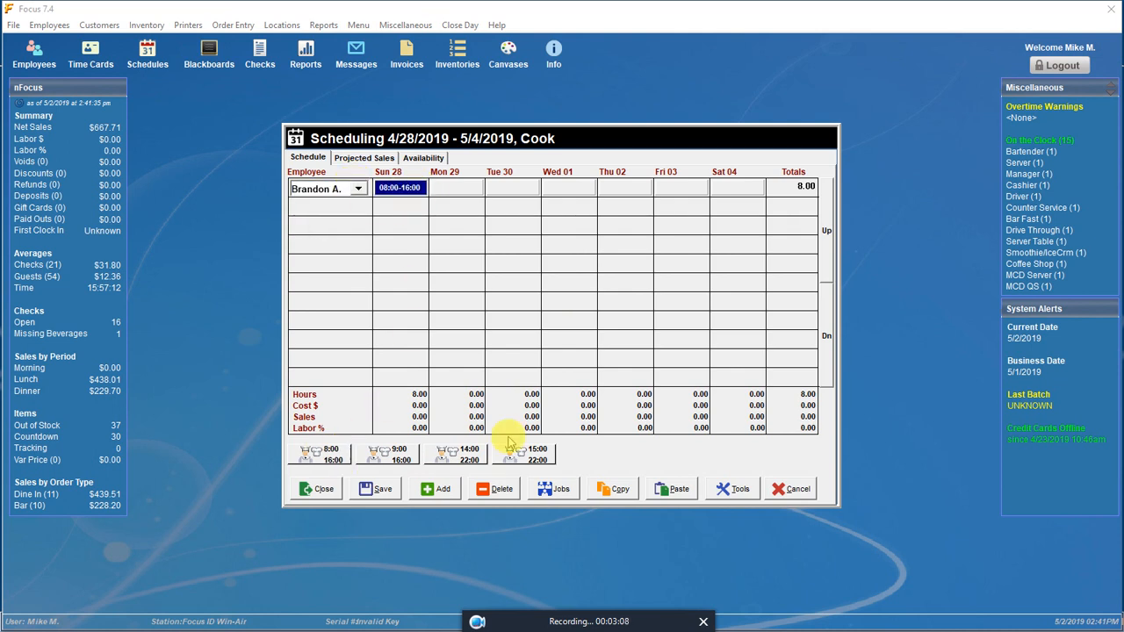
{"action": "left_click", "coordinate": [456, 187]}
{"action": "left_click", "coordinate": [526, 455]}
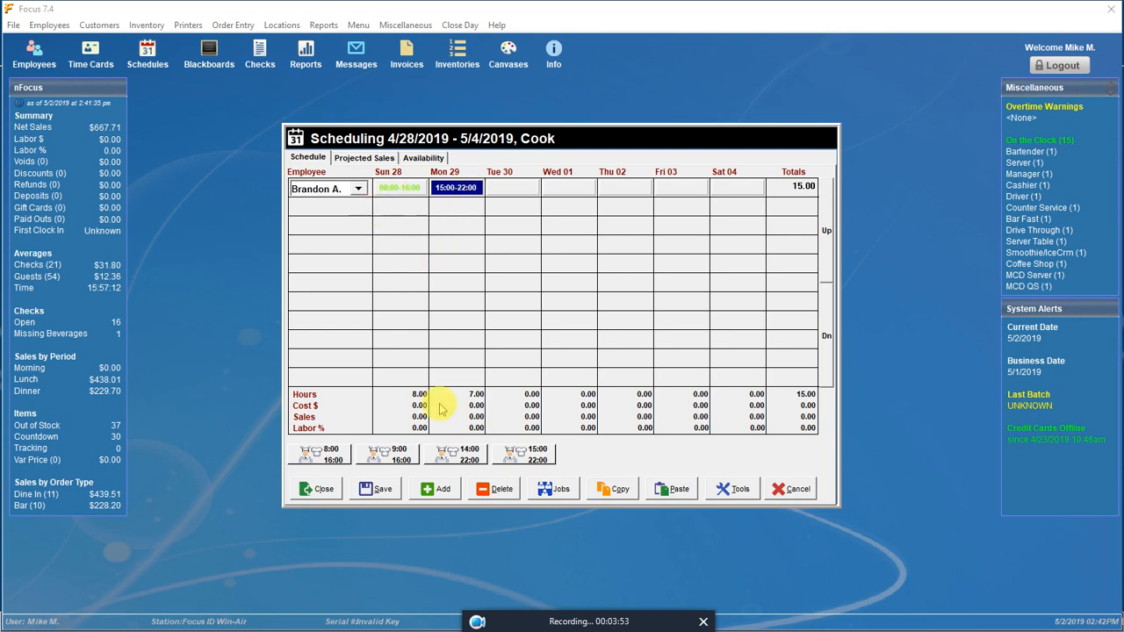
Add the third available cook to the schedule with a 09:00-16:00 shift on Sun 28.
{"action": "left_click", "coordinate": [434, 489]}
{"action": "left_click", "coordinate": [358, 207]}
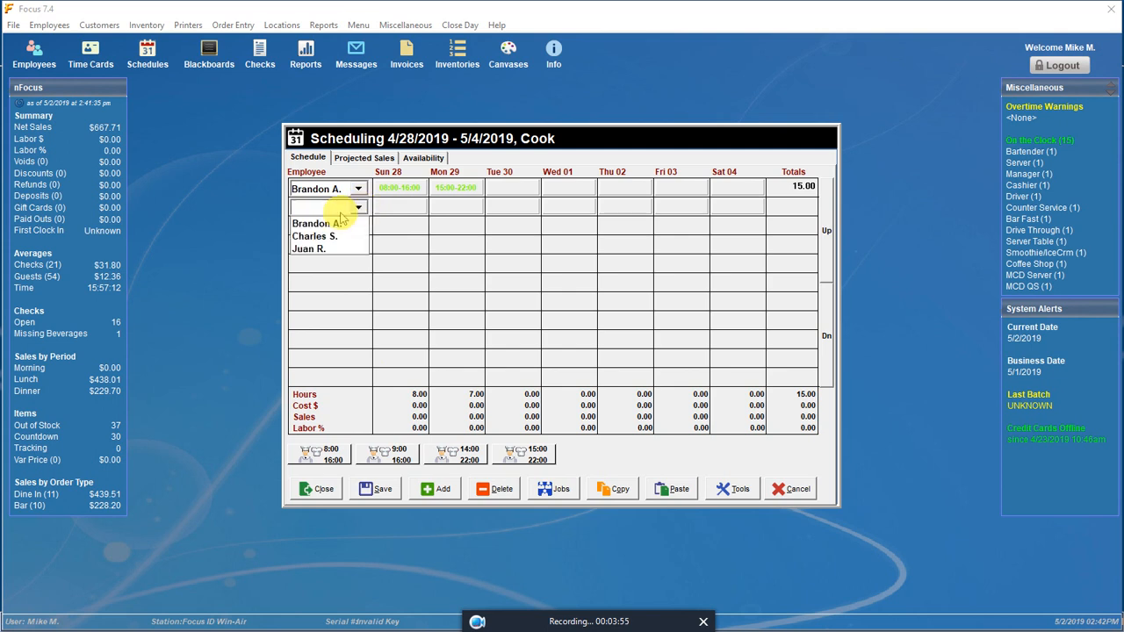
{"action": "left_click", "coordinate": [320, 249]}
{"action": "left_click", "coordinate": [394, 211]}
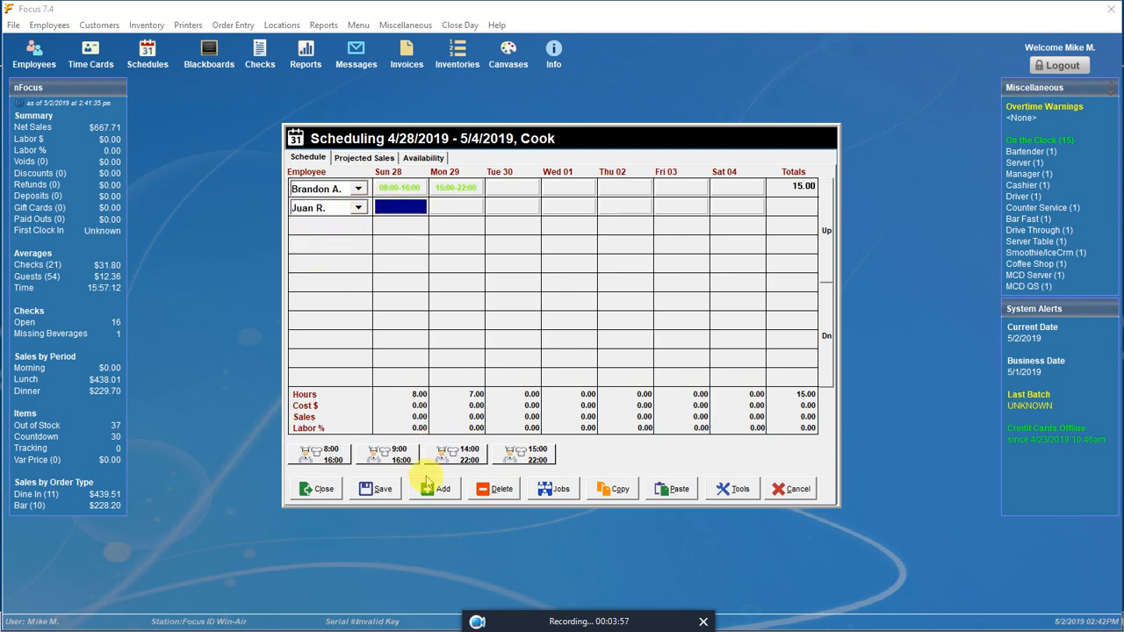
{"action": "left_click", "coordinate": [395, 459]}
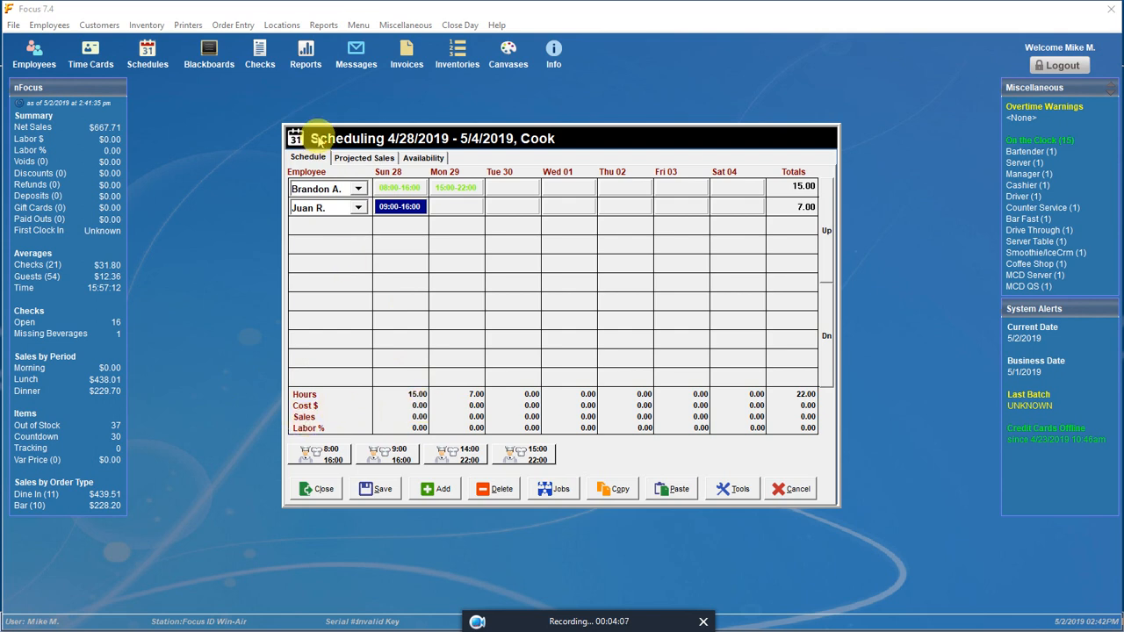
Review the week's projected sales by time slot, return to the shift grid and close the Cook schedule.
{"action": "left_click", "coordinate": [360, 160]}
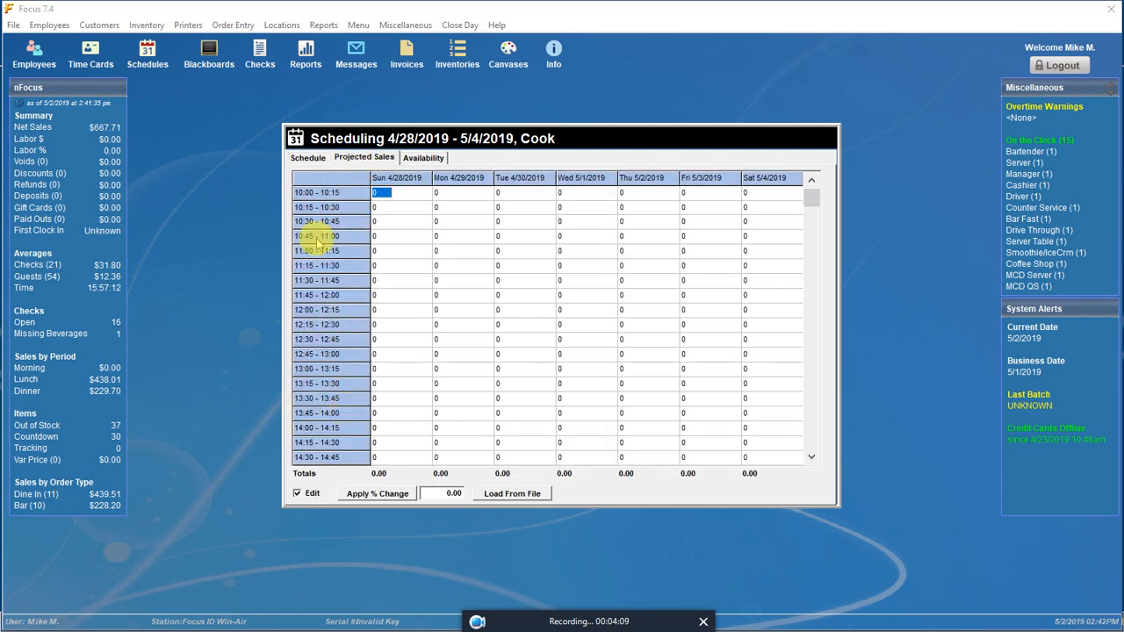
{"action": "left_click", "coordinate": [309, 159]}
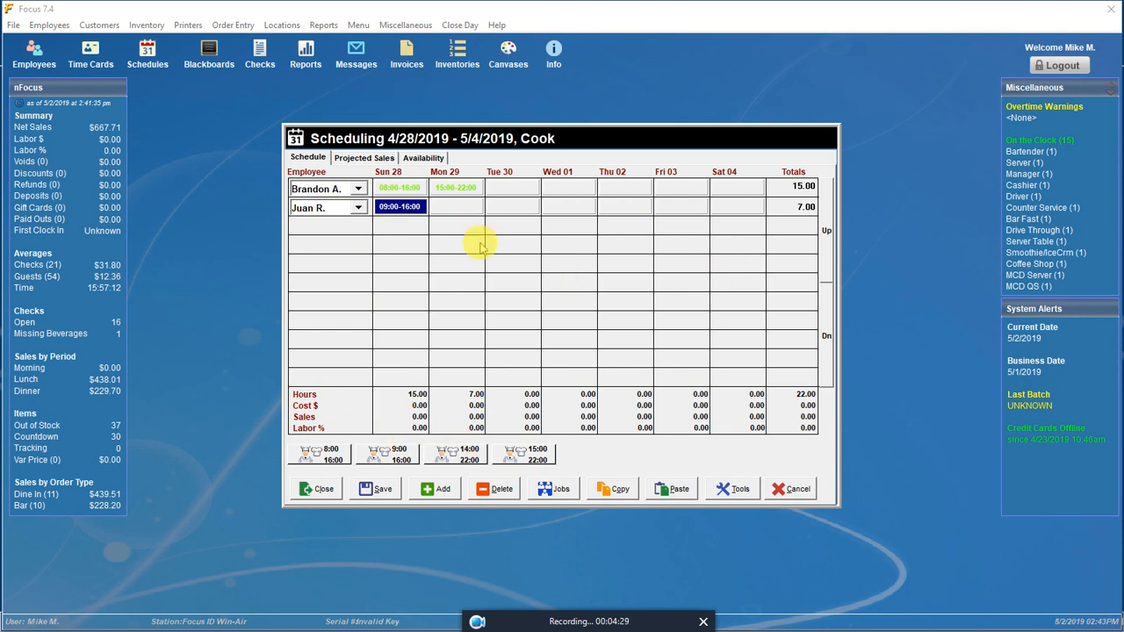
{"action": "left_click", "coordinate": [316, 490]}
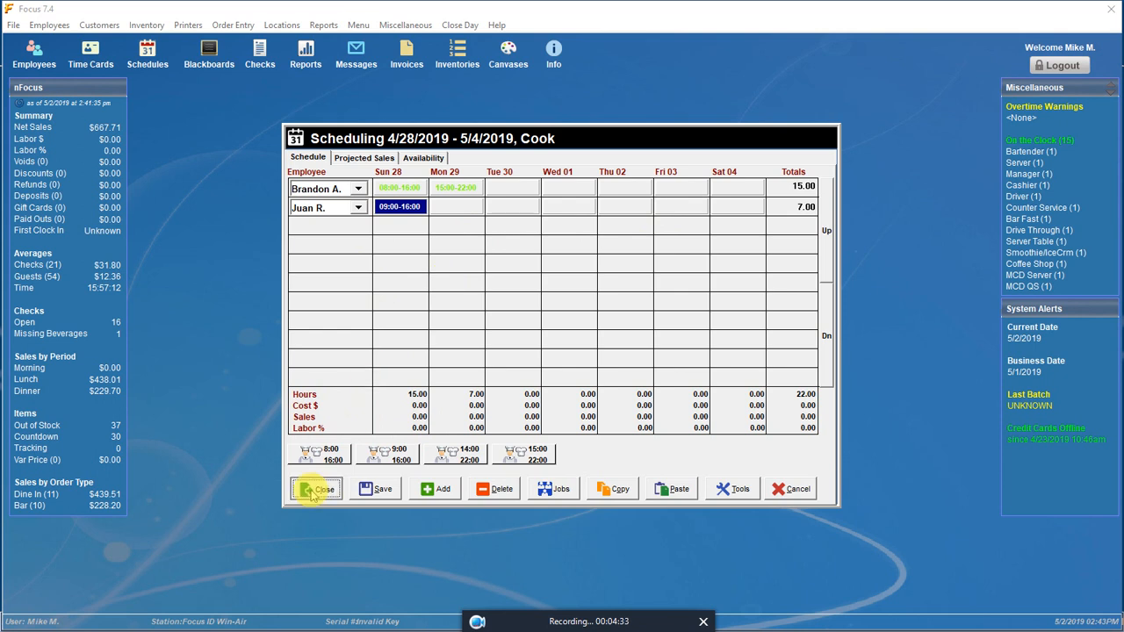
{"action": "left_click", "coordinate": [625, 348]}
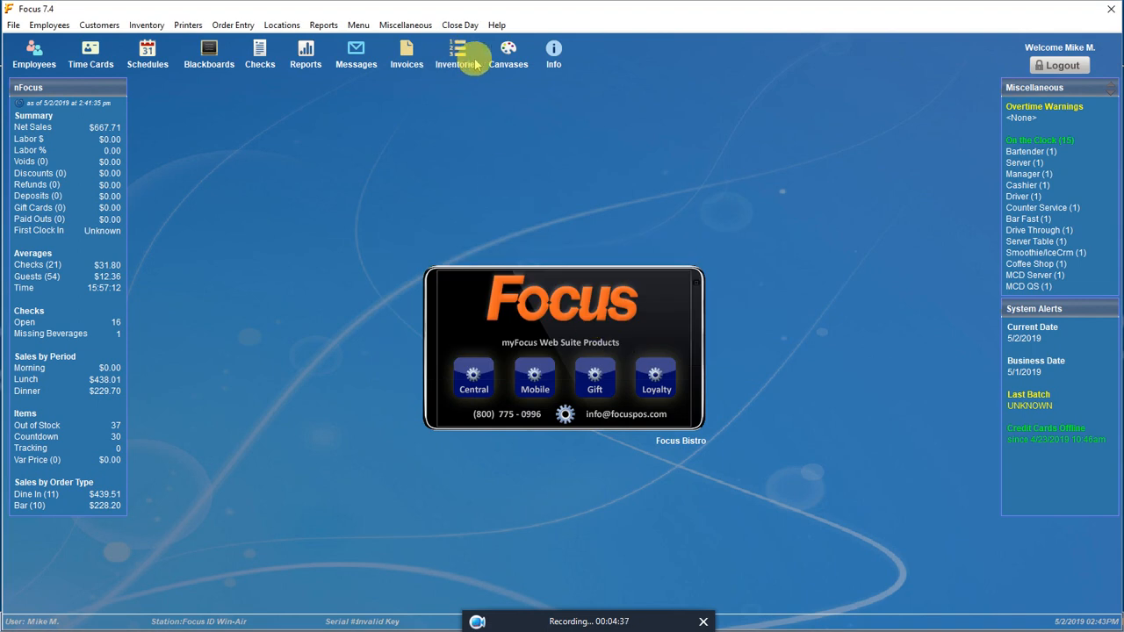
Examine the recipe and ingredient costs of the HC P.B. and J item on the Sides & Snacks canvas, and close its record.
{"action": "left_click", "coordinate": [507, 62]}
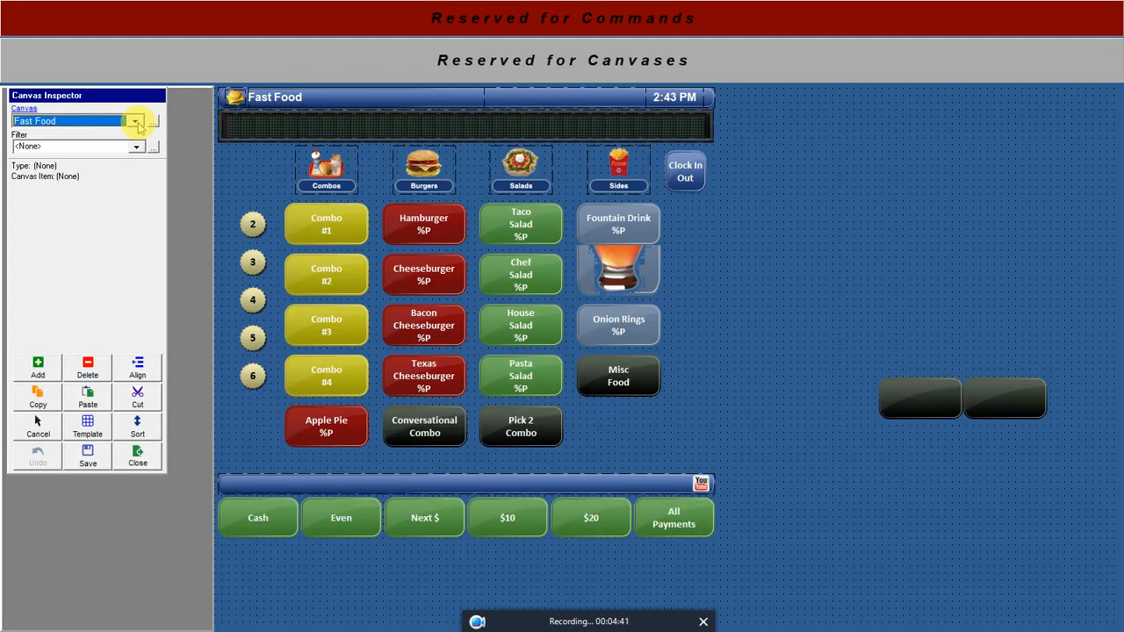
{"action": "left_click", "coordinate": [136, 121]}
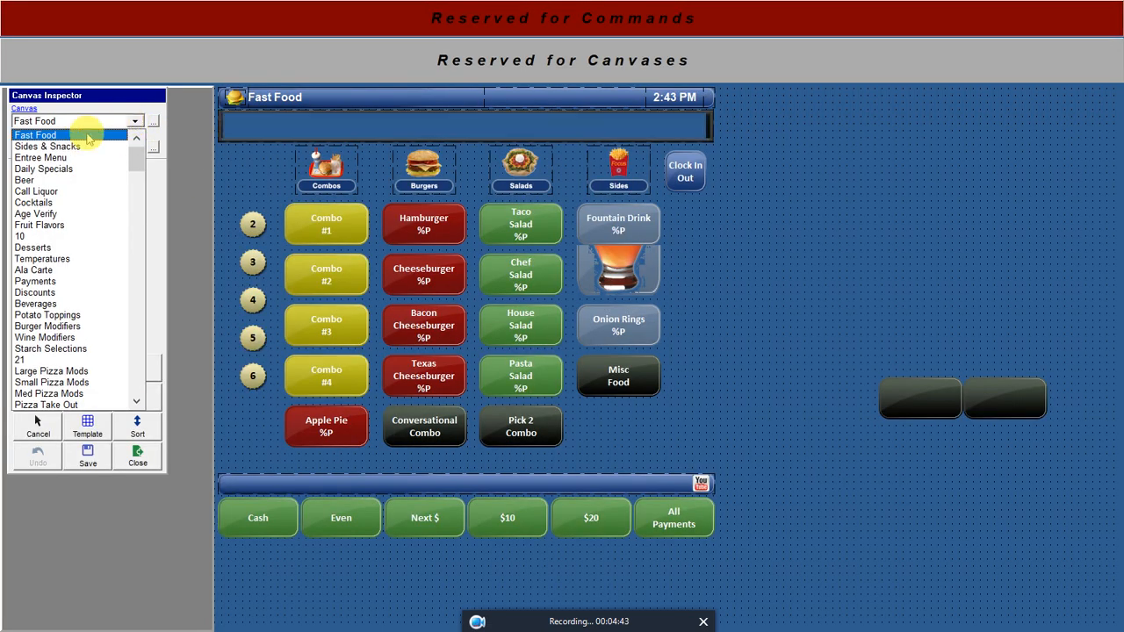
{"action": "left_click", "coordinate": [78, 149]}
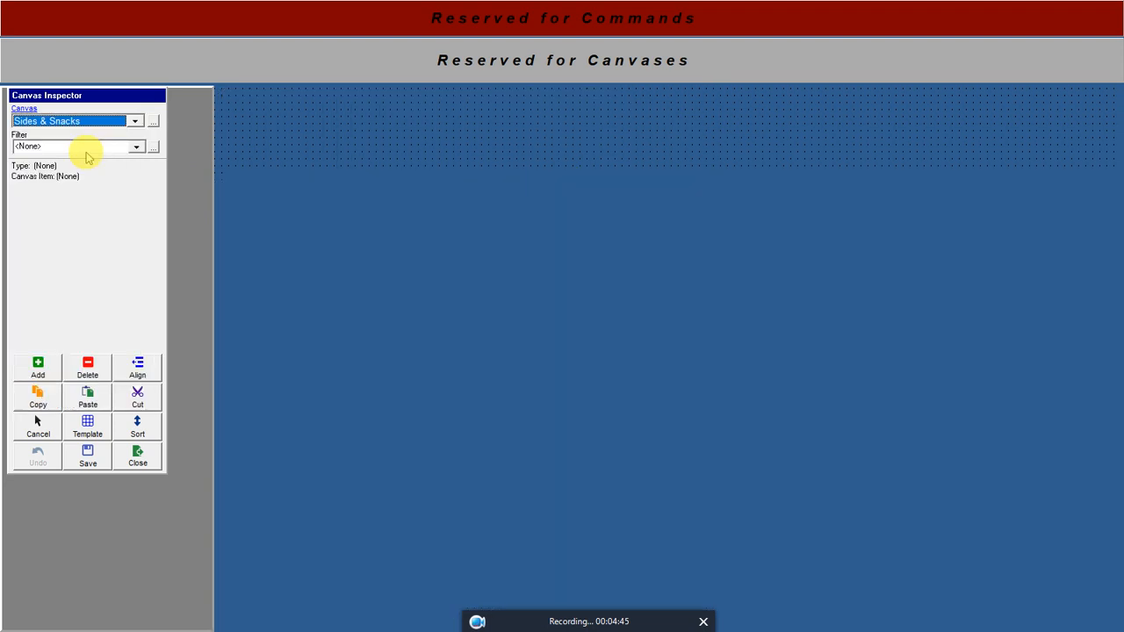
{"action": "left_click", "coordinate": [608, 325]}
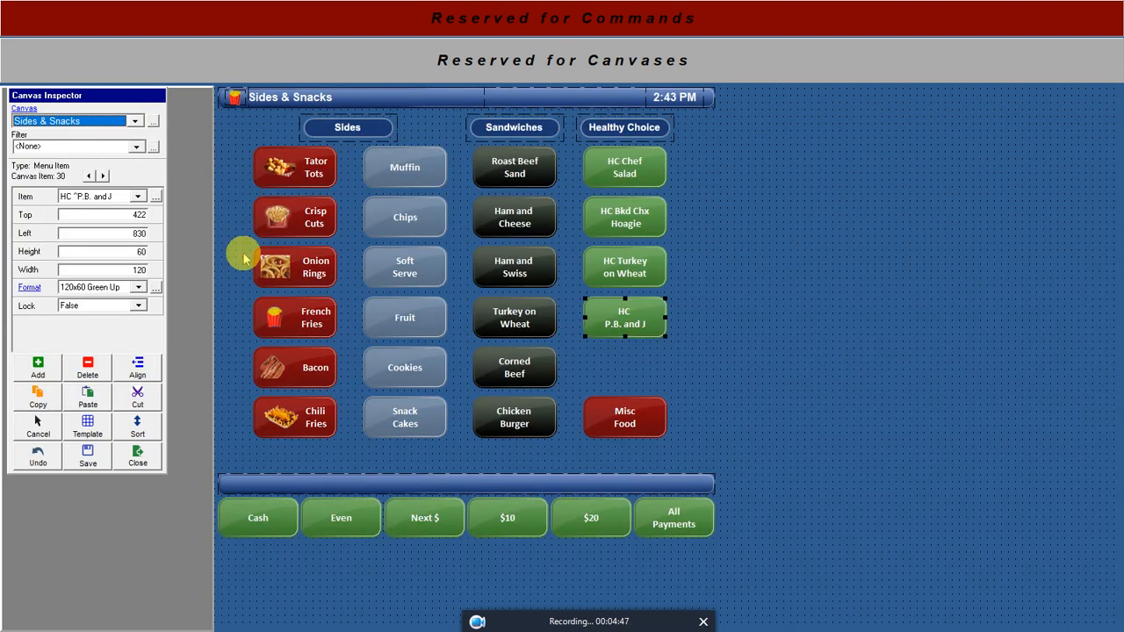
{"action": "left_click", "coordinate": [156, 198]}
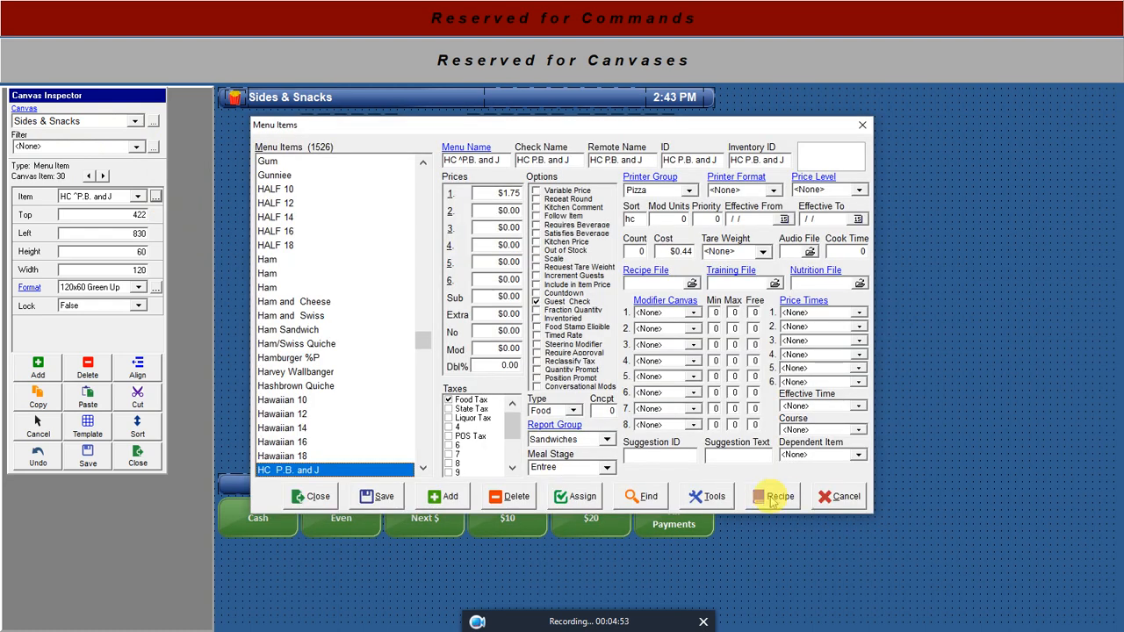
{"action": "left_click", "coordinate": [773, 497]}
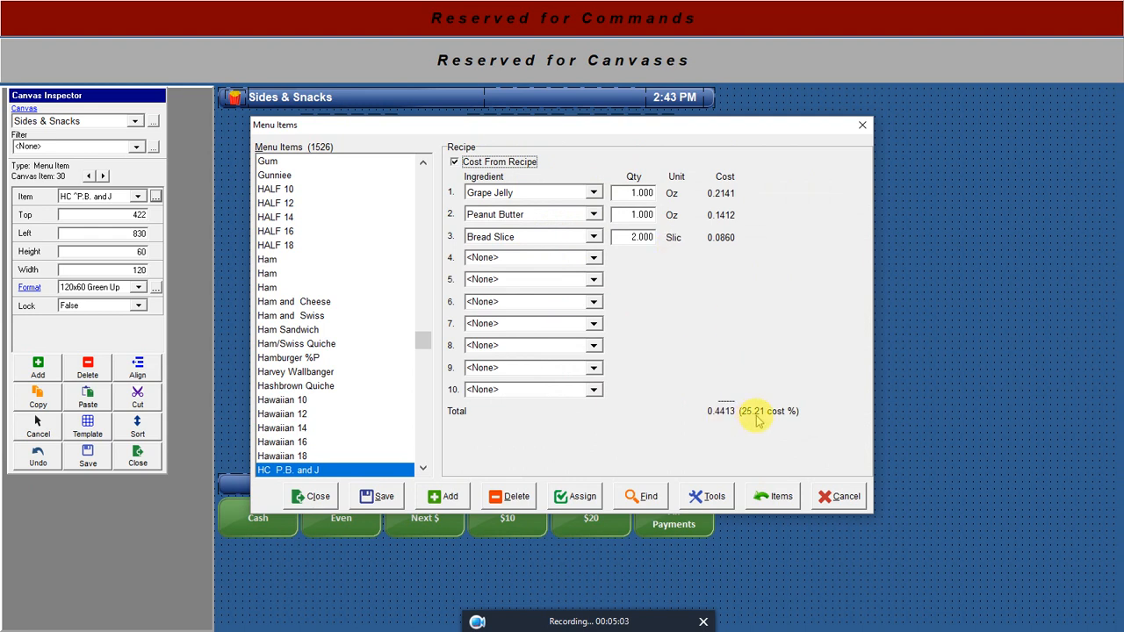
{"action": "left_click", "coordinate": [312, 495]}
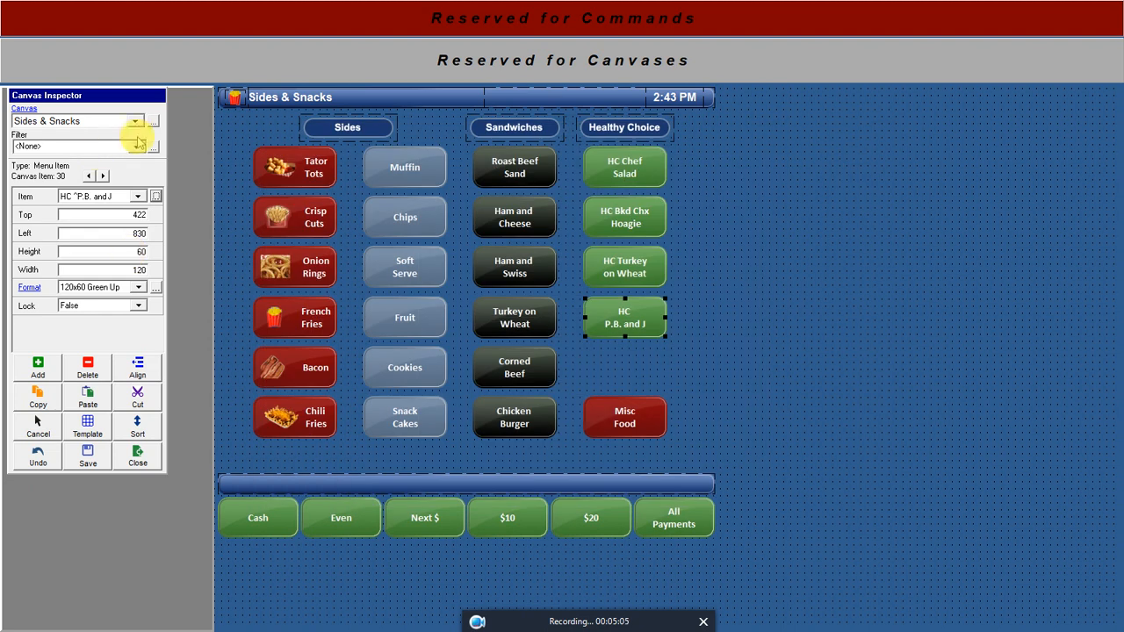
Open the recipe of the Chivas Regal item on the Call Liquor canvas.
{"action": "left_click", "coordinate": [136, 121]}
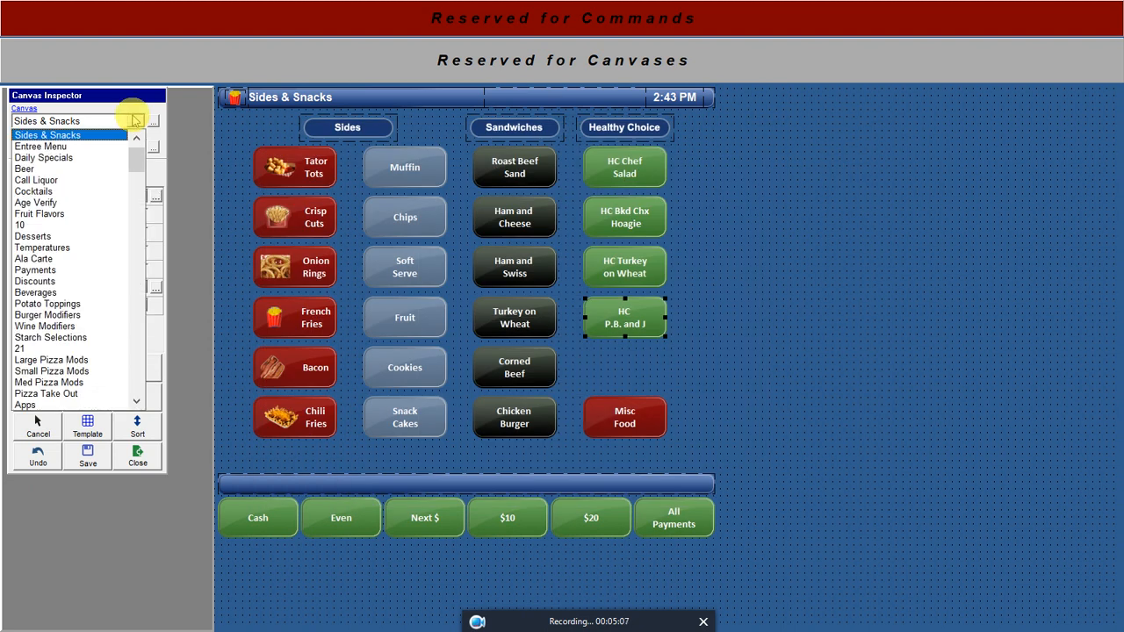
{"action": "left_click", "coordinate": [80, 180]}
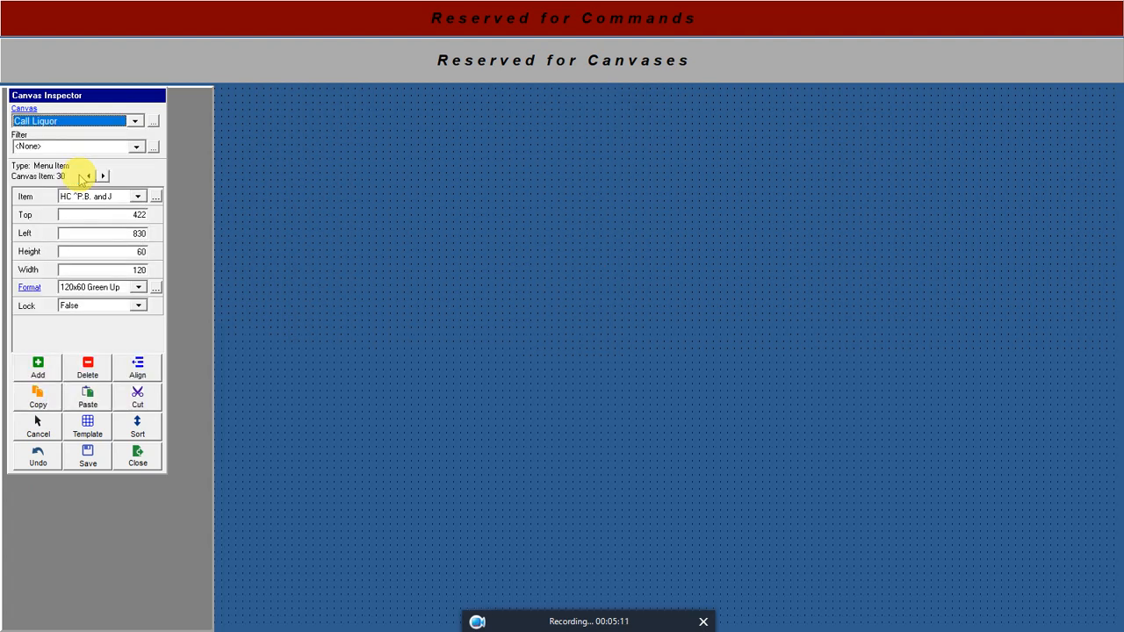
{"action": "left_click", "coordinate": [349, 312]}
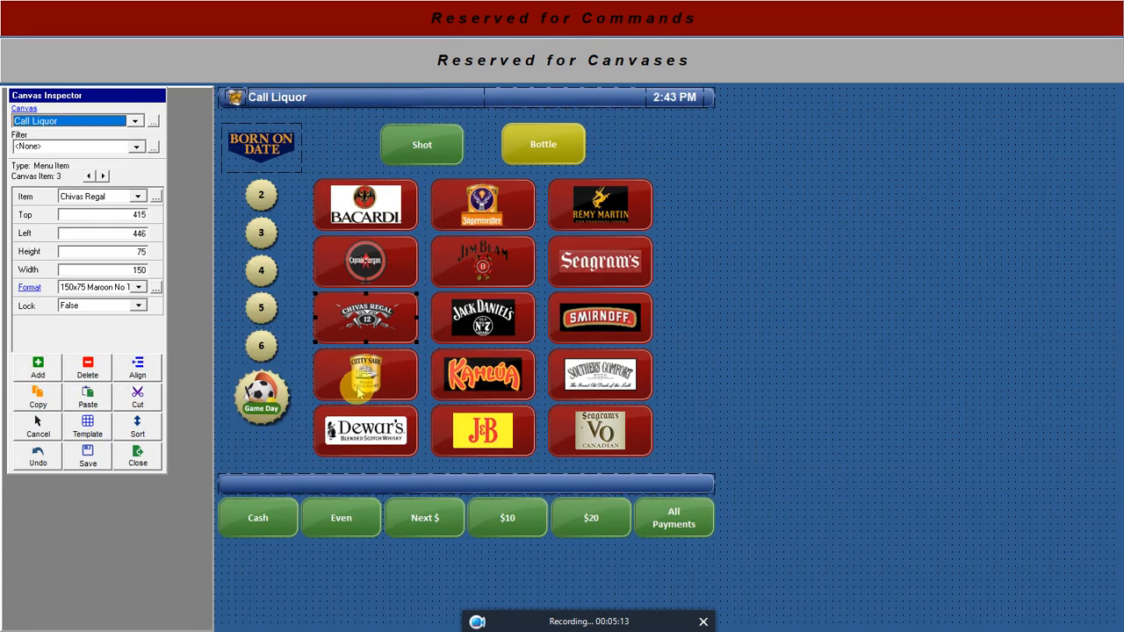
{"action": "left_click", "coordinate": [156, 195]}
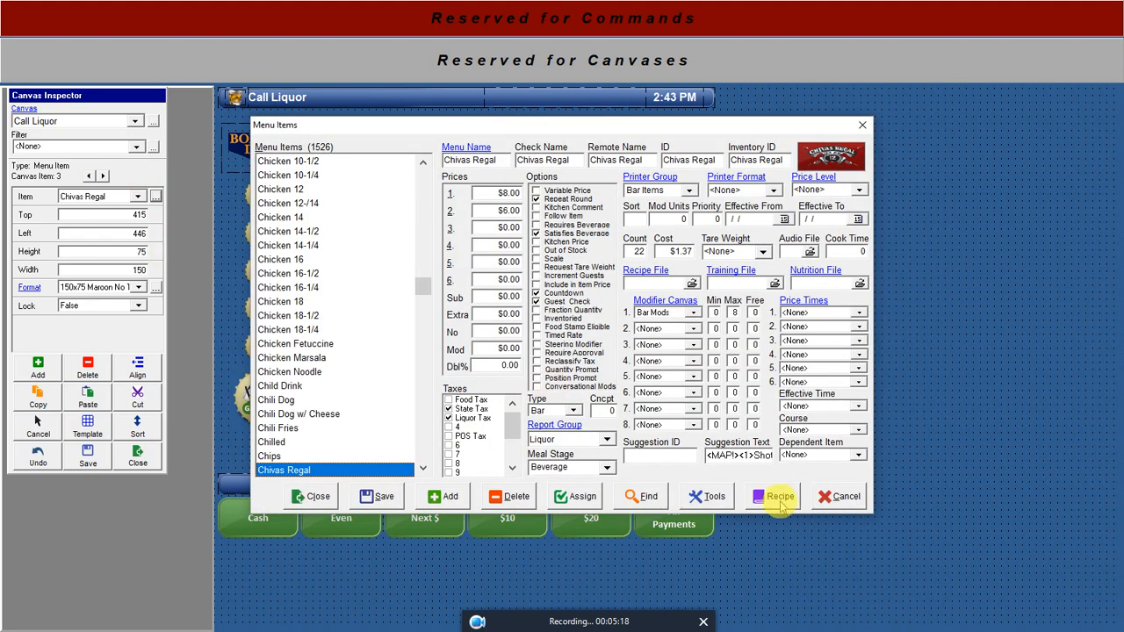
{"action": "left_click", "coordinate": [776, 496]}
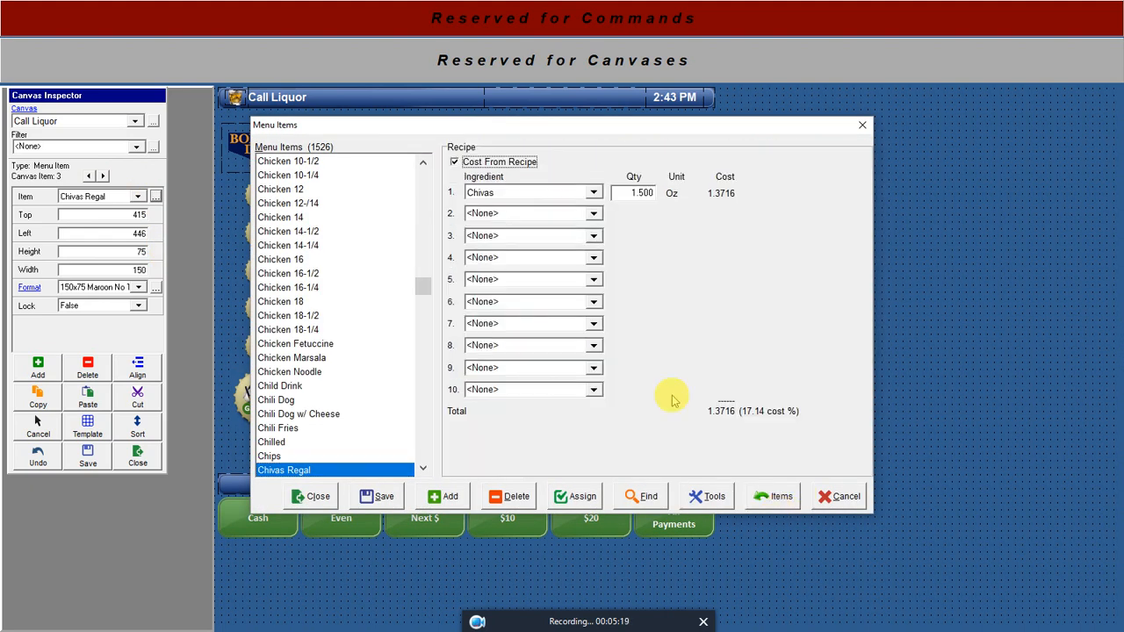
Set the Chivas ingredient quantity to 2 oz in the recipe to recalculate its cost.
{"action": "left_click", "coordinate": [618, 194]}
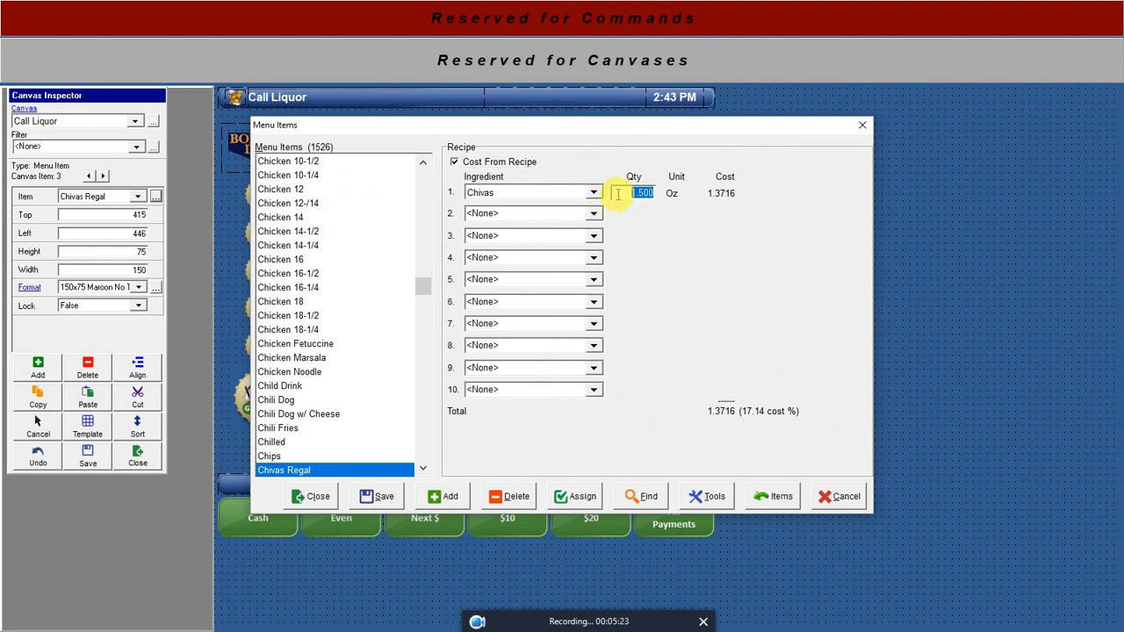
{"action": "type", "text": "2"}
{"action": "left_click", "coordinate": [594, 214]}
{"action": "left_click", "coordinate": [593, 214]}
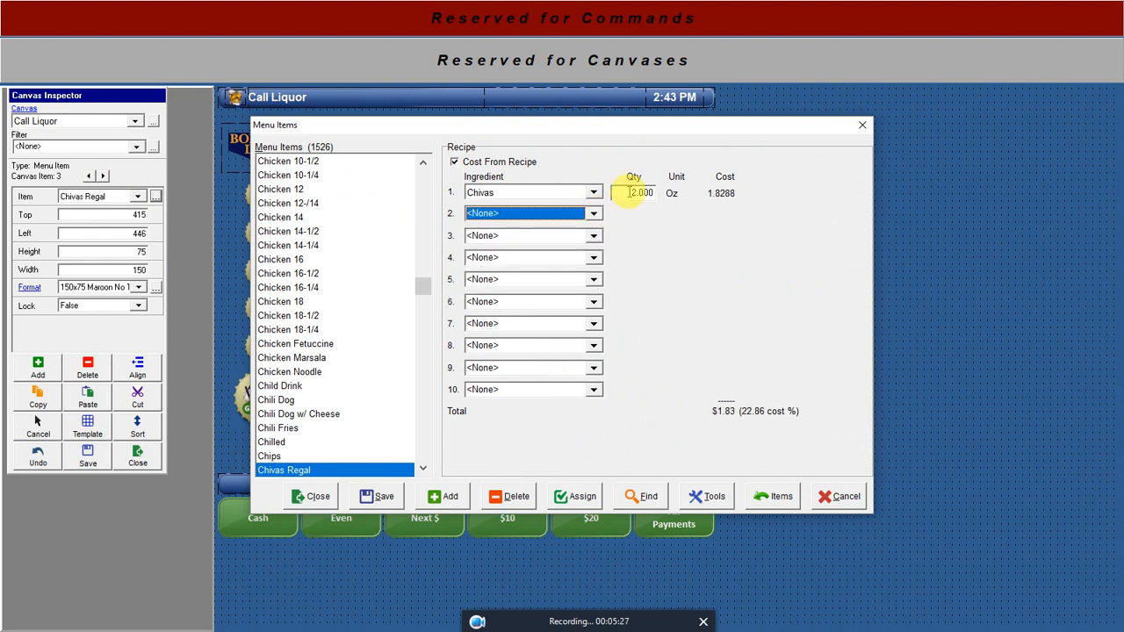
Set the Chivas ingredient quantity to 1.5 oz, save the Chivas Regal recipe and close its record.
{"action": "left_click", "coordinate": [631, 193]}
{"action": "type", "text": "1"}
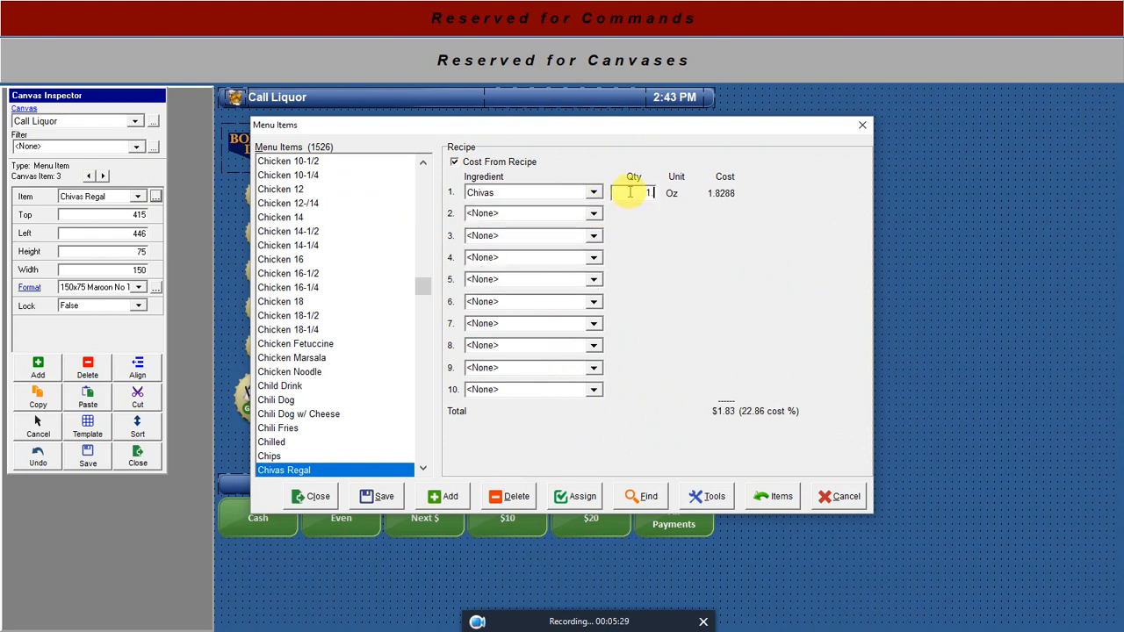
{"action": "type", "text": ".5"}
{"action": "left_click", "coordinate": [593, 214]}
{"action": "left_click", "coordinate": [594, 213]}
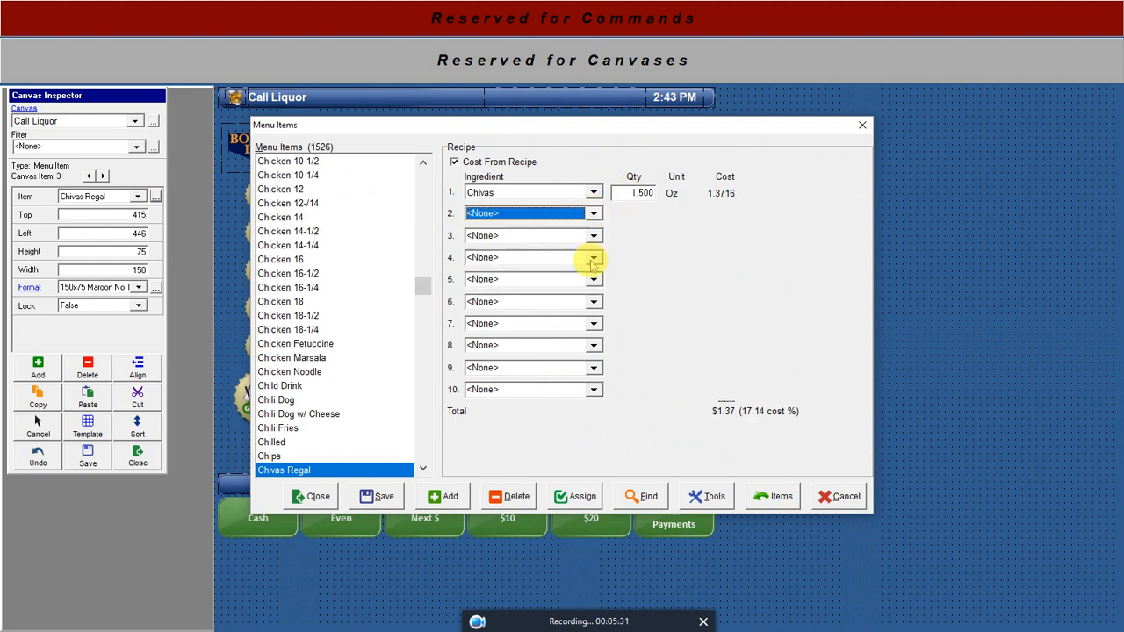
{"action": "left_click", "coordinate": [377, 495]}
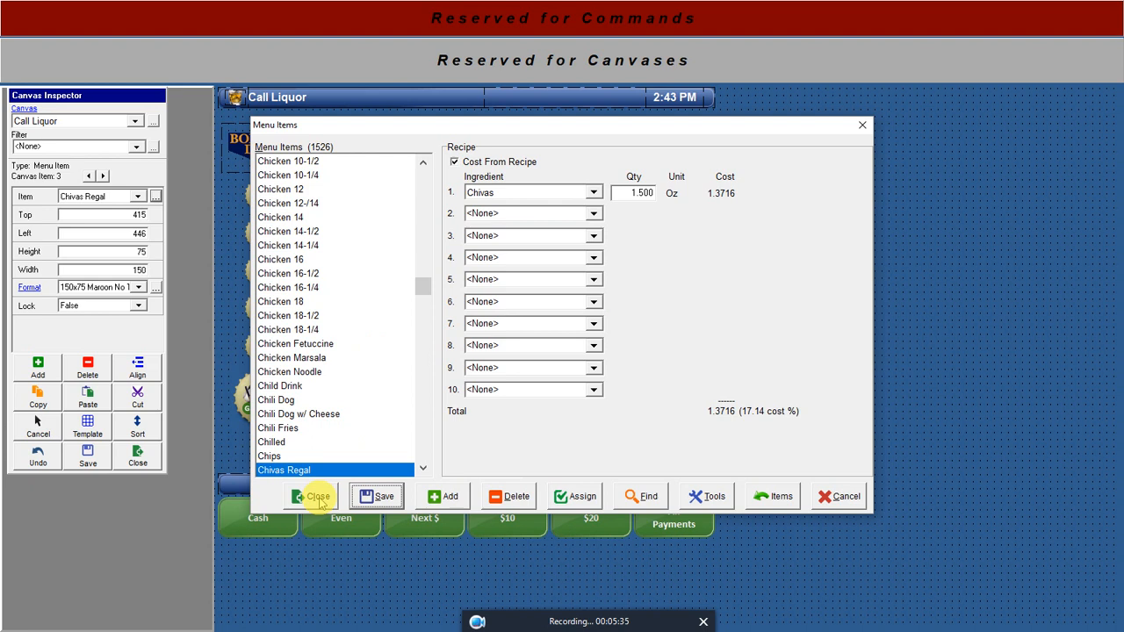
{"action": "left_click", "coordinate": [318, 499]}
Examine the recipe, ingredient costs and prices of Long Island Ice Tea on the Cocktails canvas, and close the canvas editor.
{"action": "left_click", "coordinate": [134, 121]}
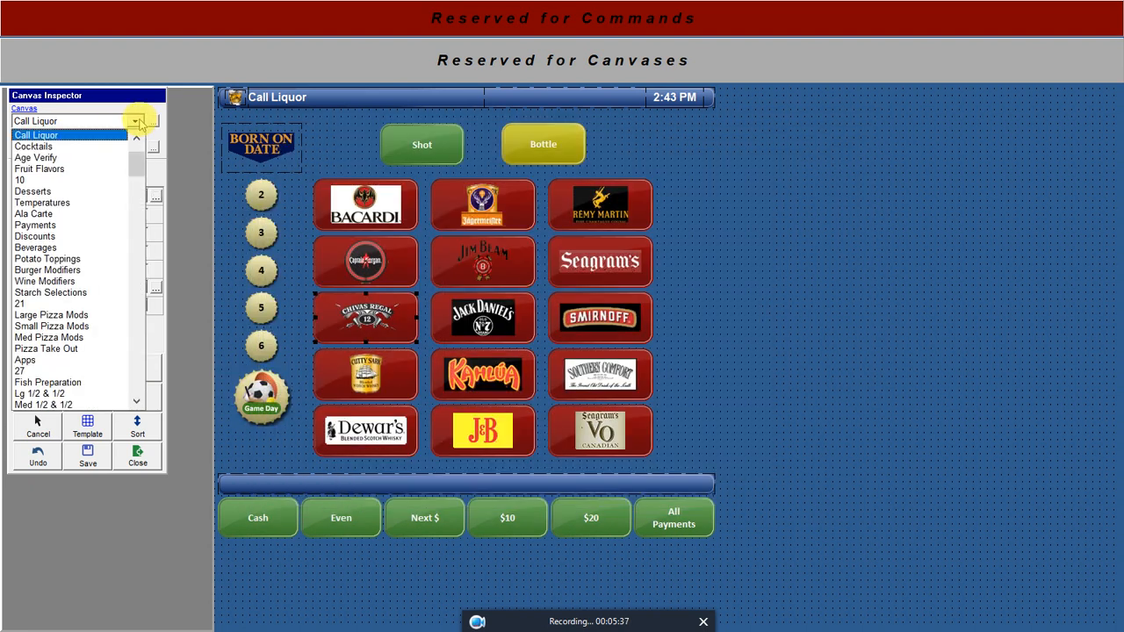
{"action": "left_click", "coordinate": [81, 151]}
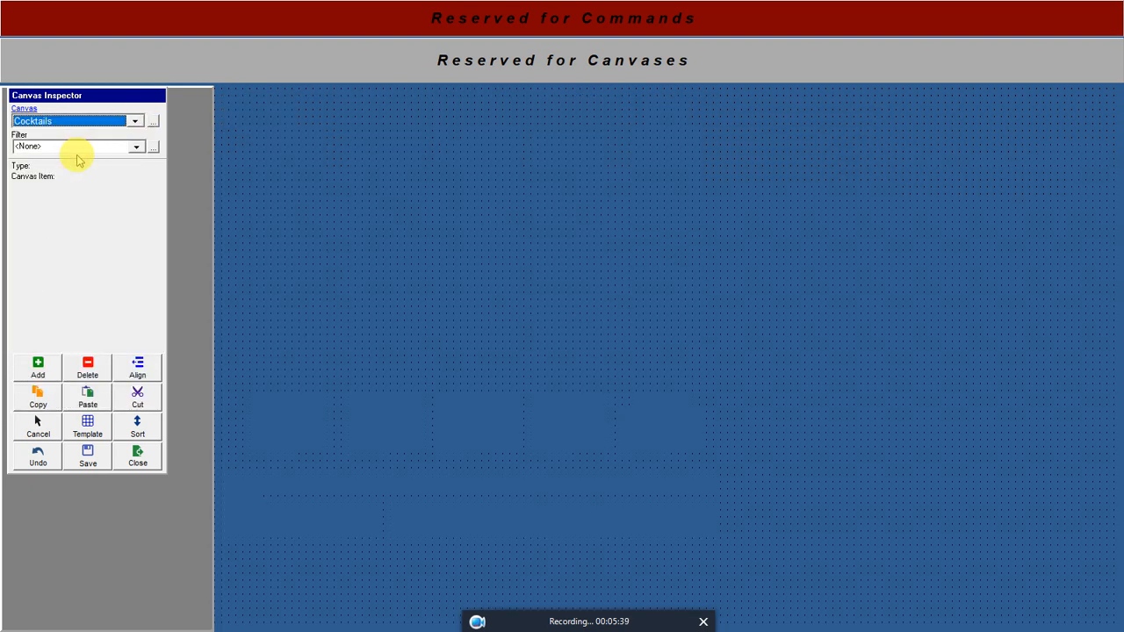
{"action": "left_click", "coordinate": [567, 299]}
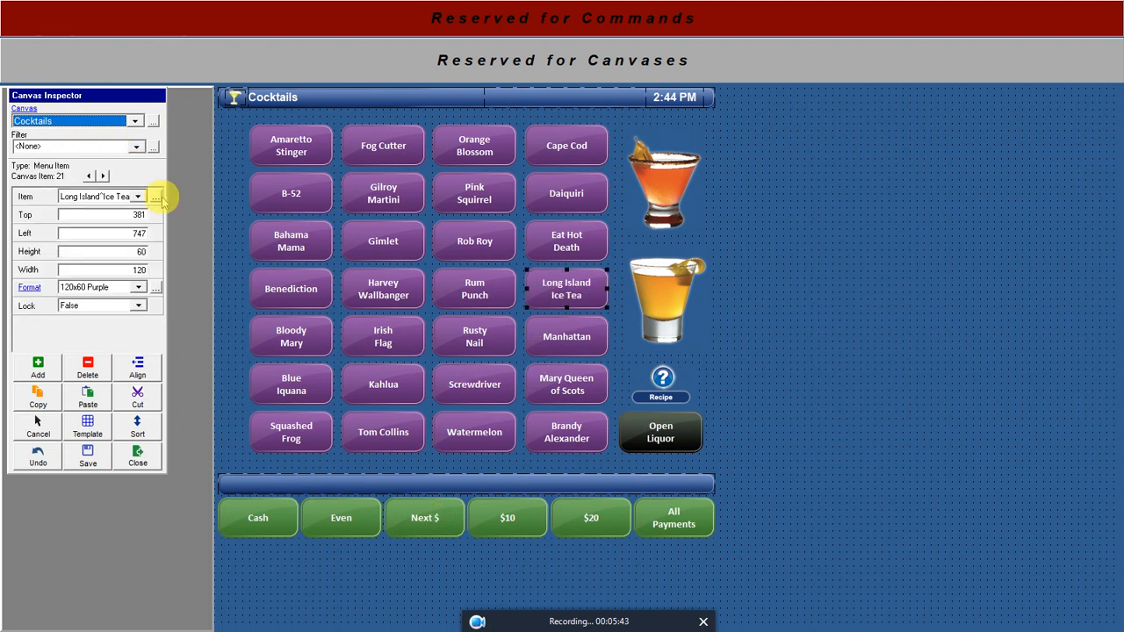
{"action": "left_click", "coordinate": [158, 197]}
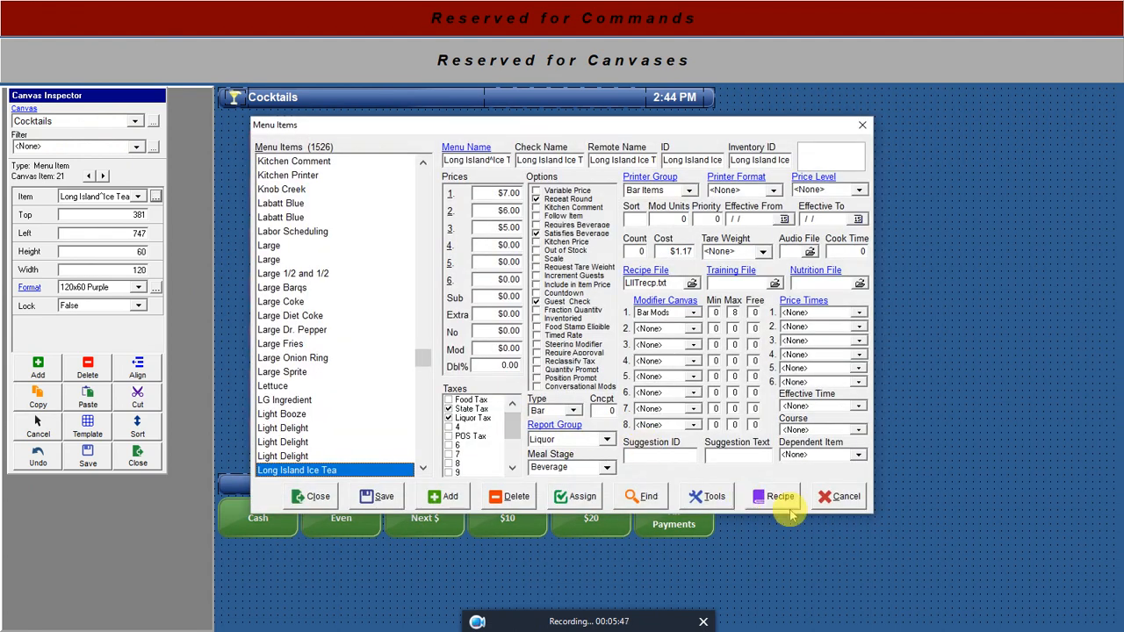
{"action": "left_click", "coordinate": [768, 495]}
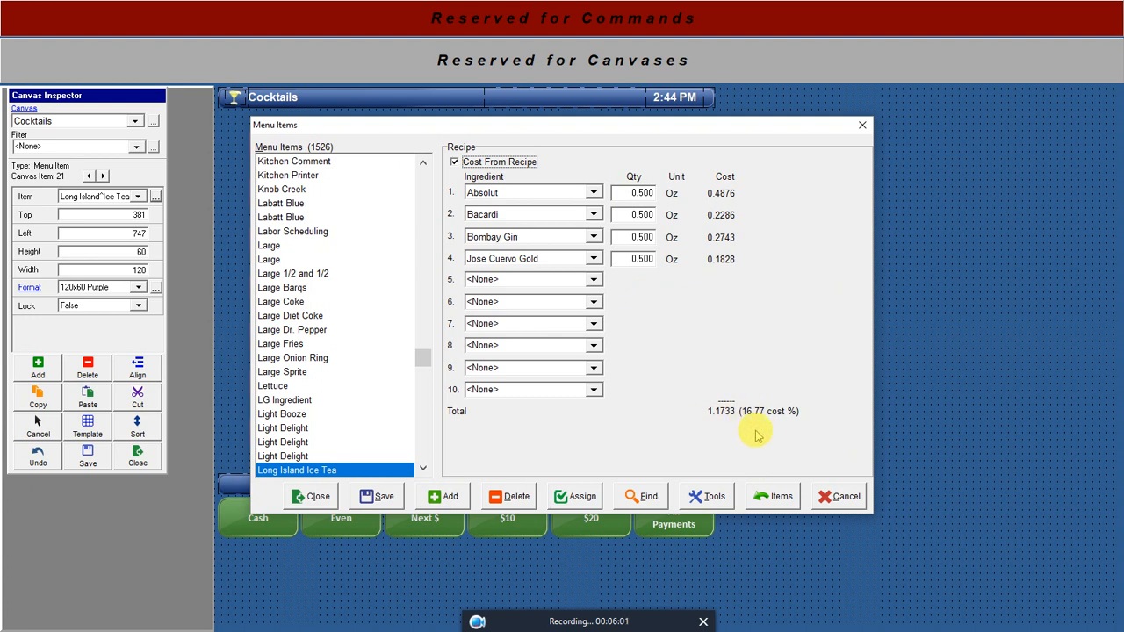
{"action": "left_click", "coordinate": [776, 496]}
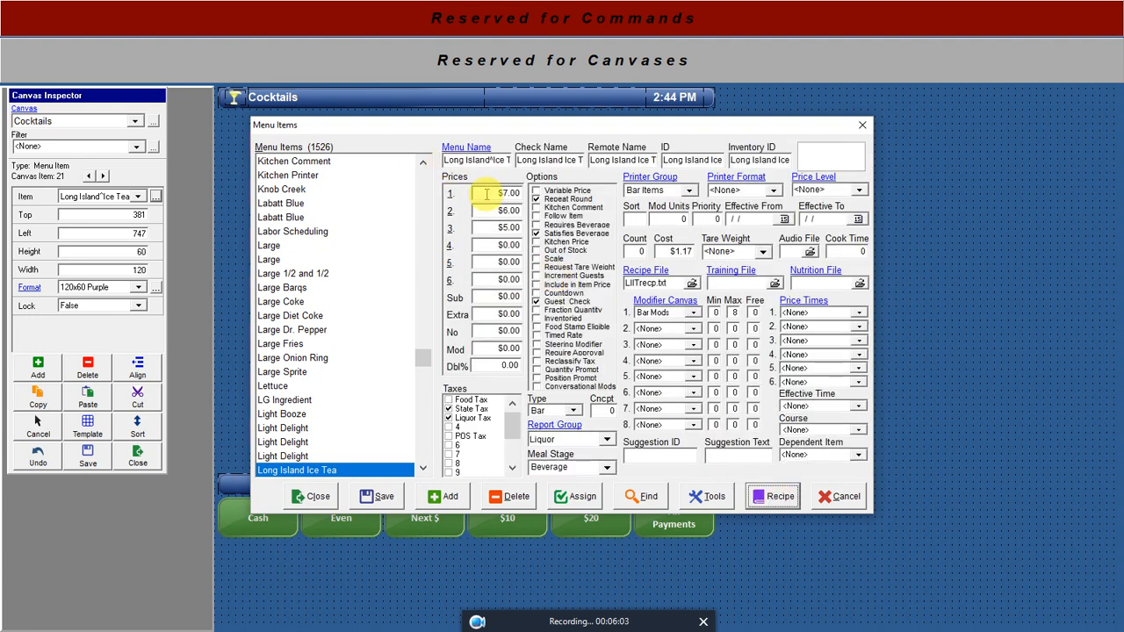
{"action": "left_click", "coordinate": [763, 496]}
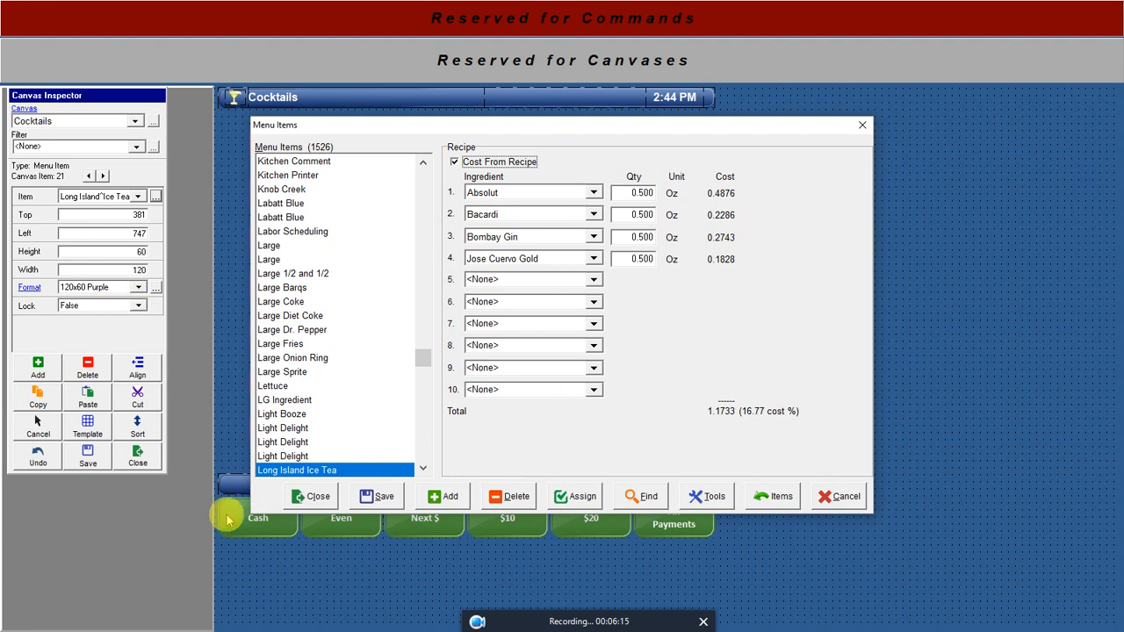
{"action": "left_click", "coordinate": [312, 497]}
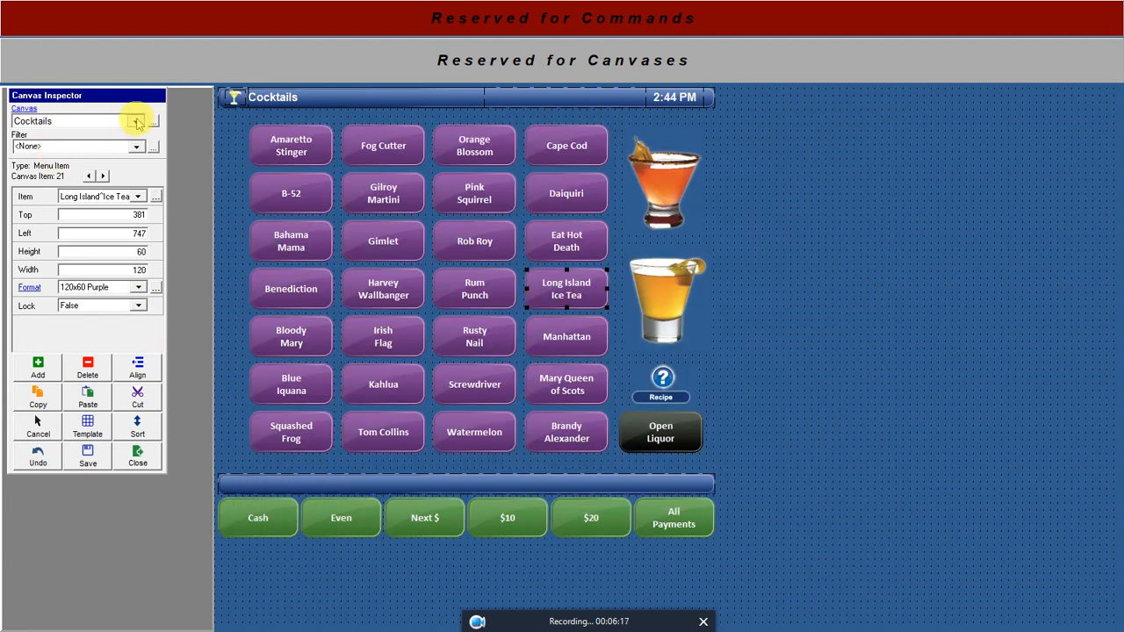
{"action": "left_click", "coordinate": [135, 122]}
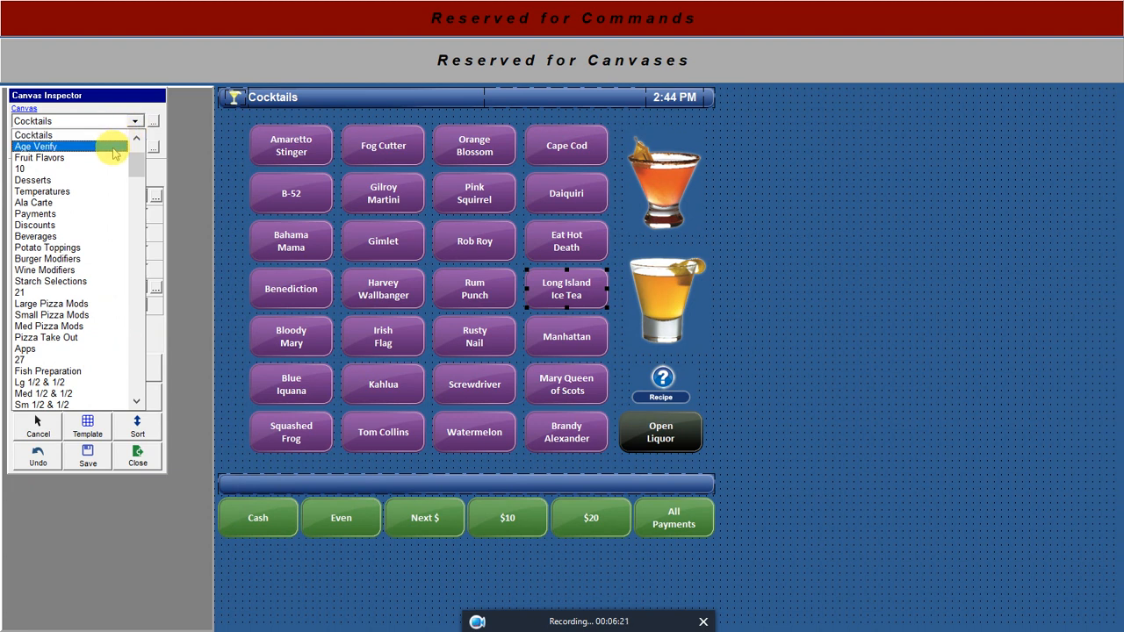
{"action": "left_click", "coordinate": [208, 241]}
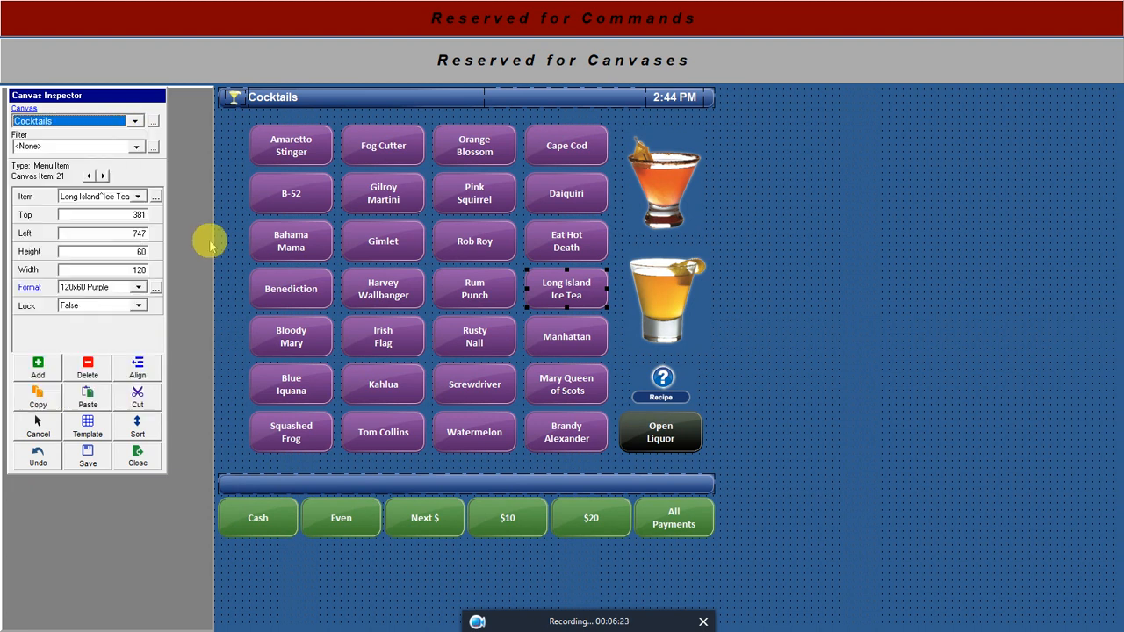
{"action": "left_click", "coordinate": [138, 455]}
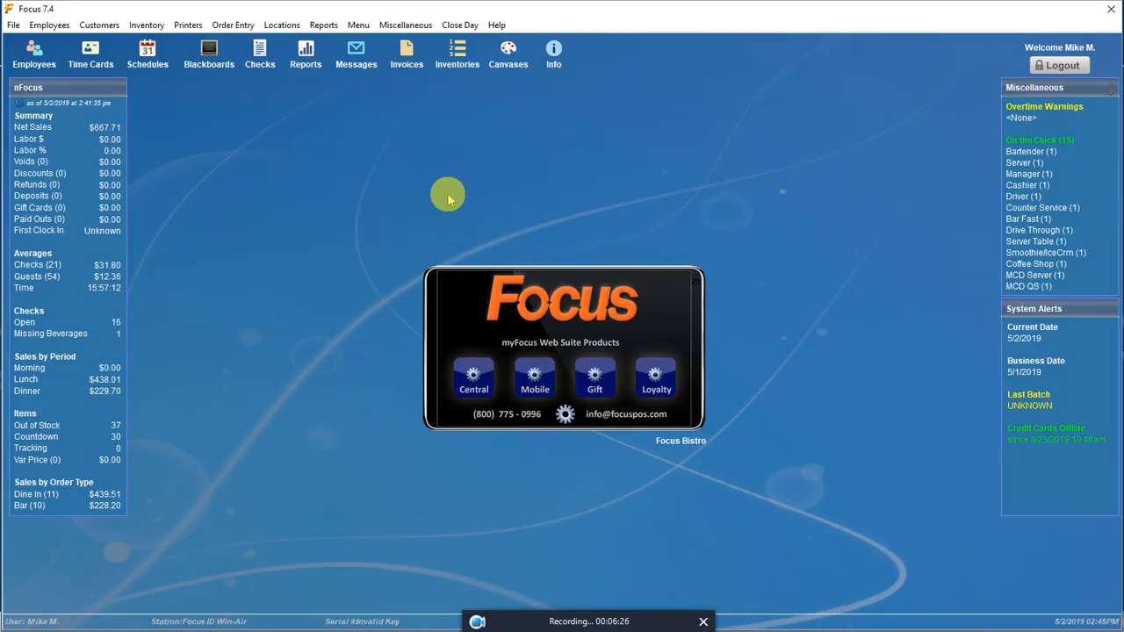
Create a new invoice from the Inv Kitchen worksheet with post date 05/02/2019, entering an invoice number.
{"action": "left_click", "coordinate": [407, 55]}
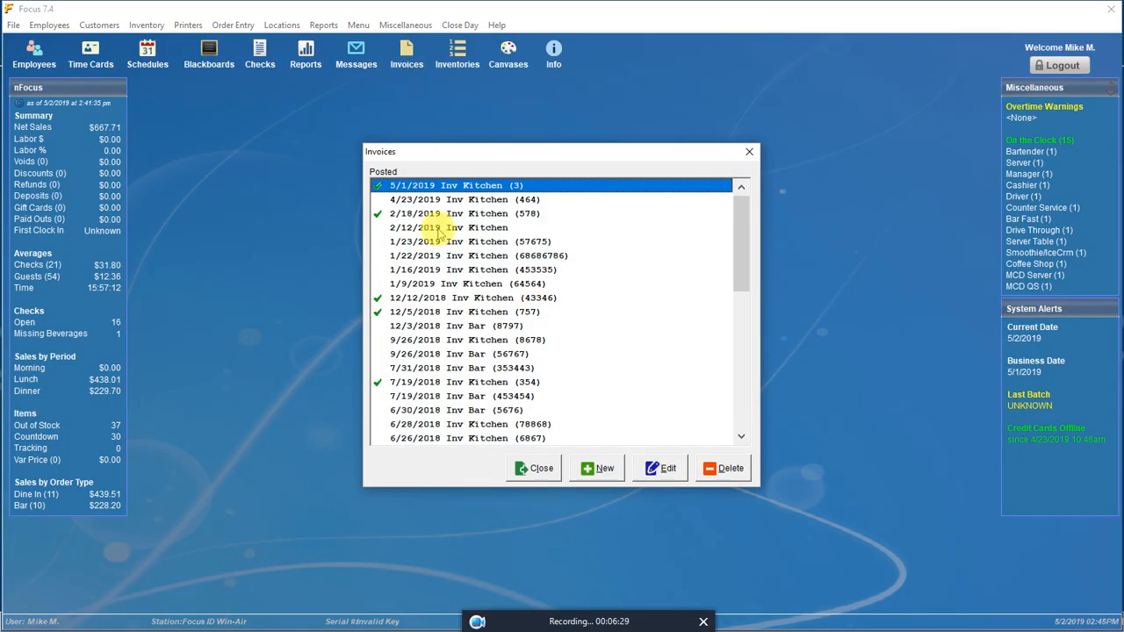
{"action": "left_click", "coordinate": [597, 467]}
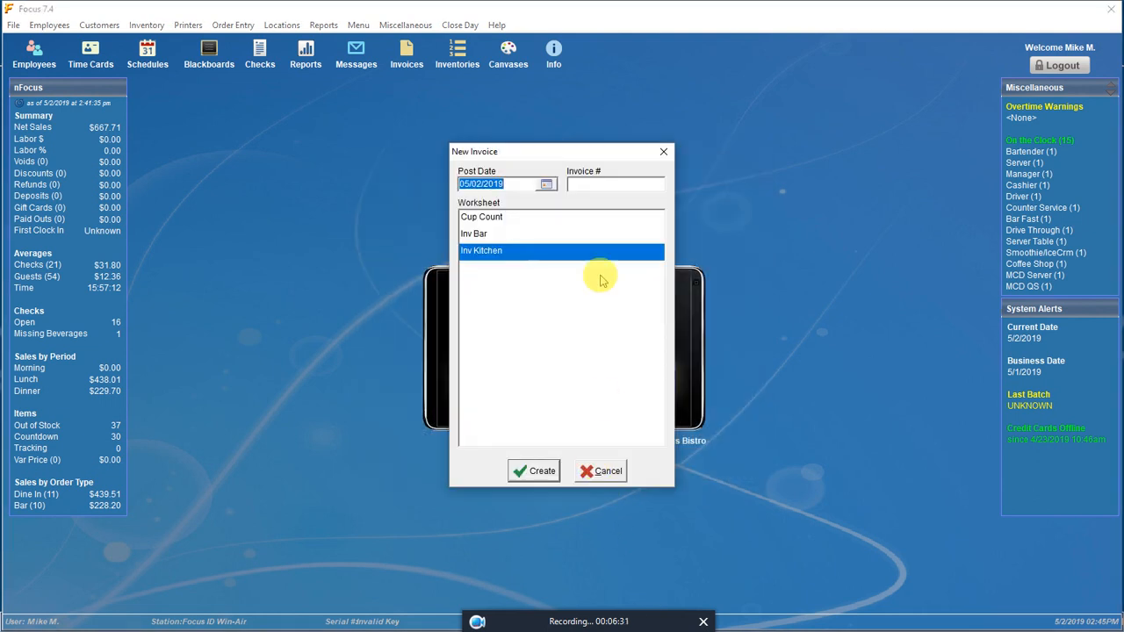
{"action": "left_click", "coordinate": [589, 184]}
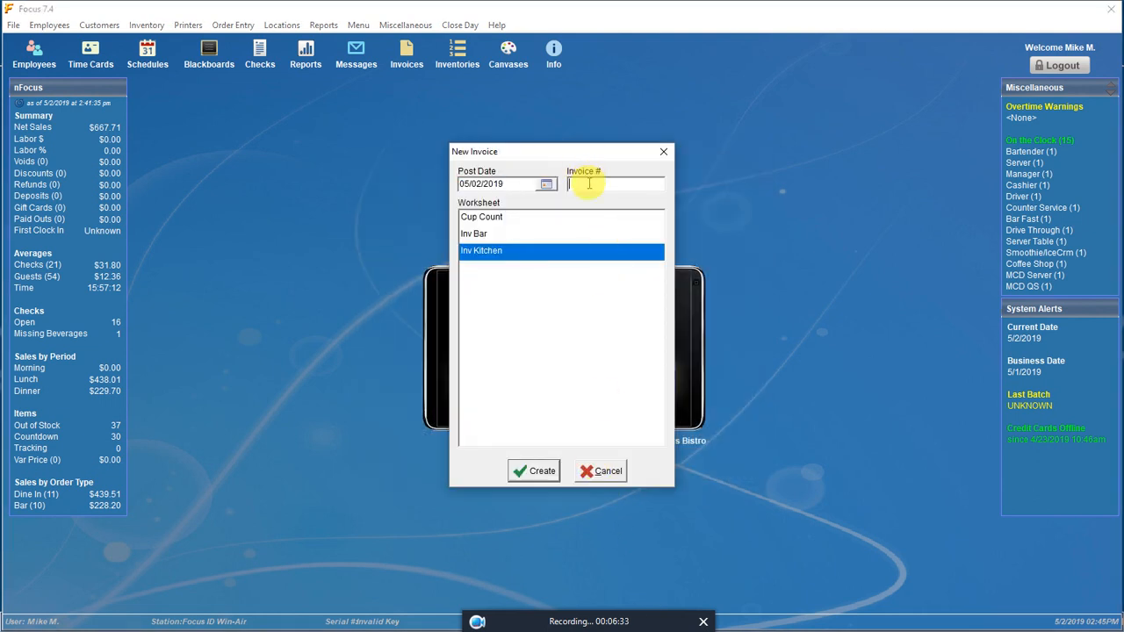
{"action": "type", "text": "33432"}
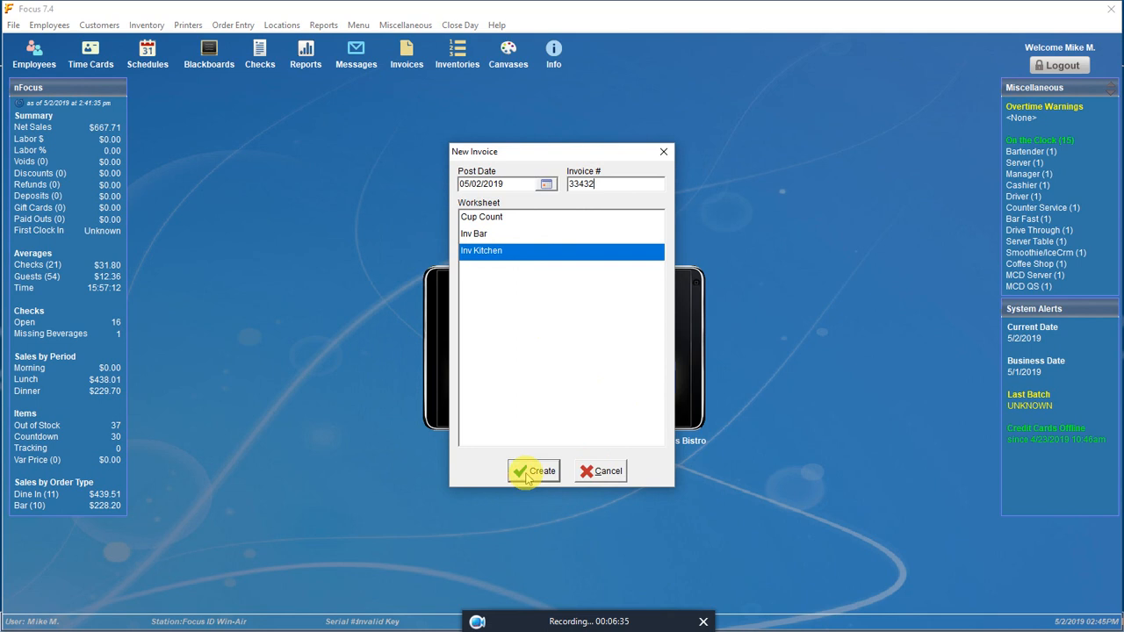
{"action": "left_click", "coordinate": [532, 471]}
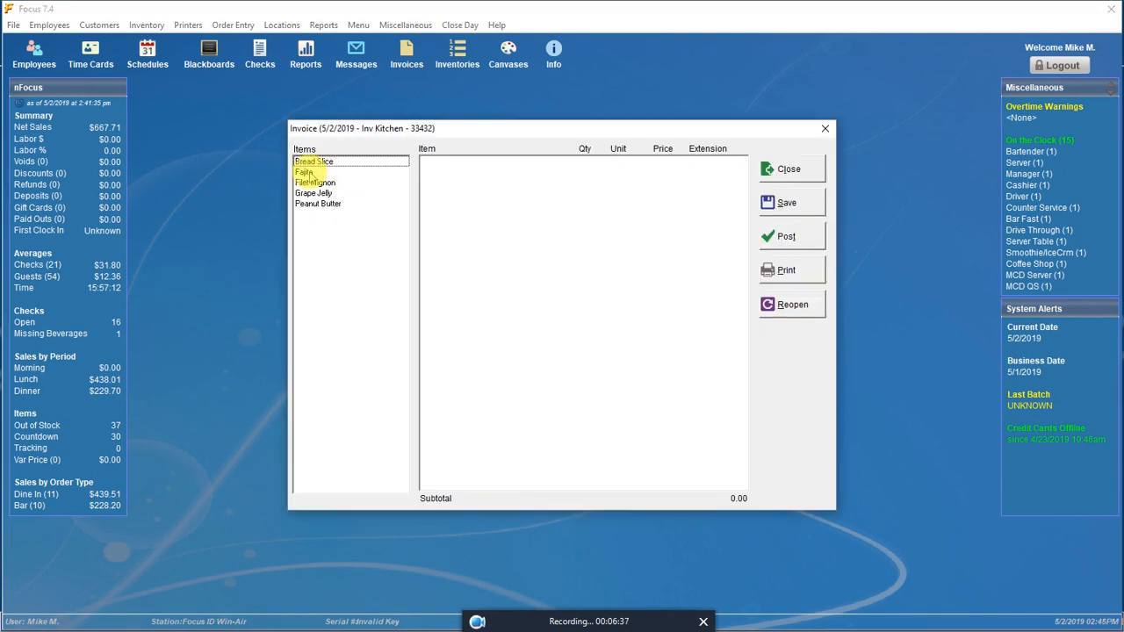
Add 3 cases of Fajita and 6 lb of Filet Mignon to the invoice, and close it without saving.
{"action": "left_click", "coordinate": [306, 174]}
{"action": "type", "text": "3"}
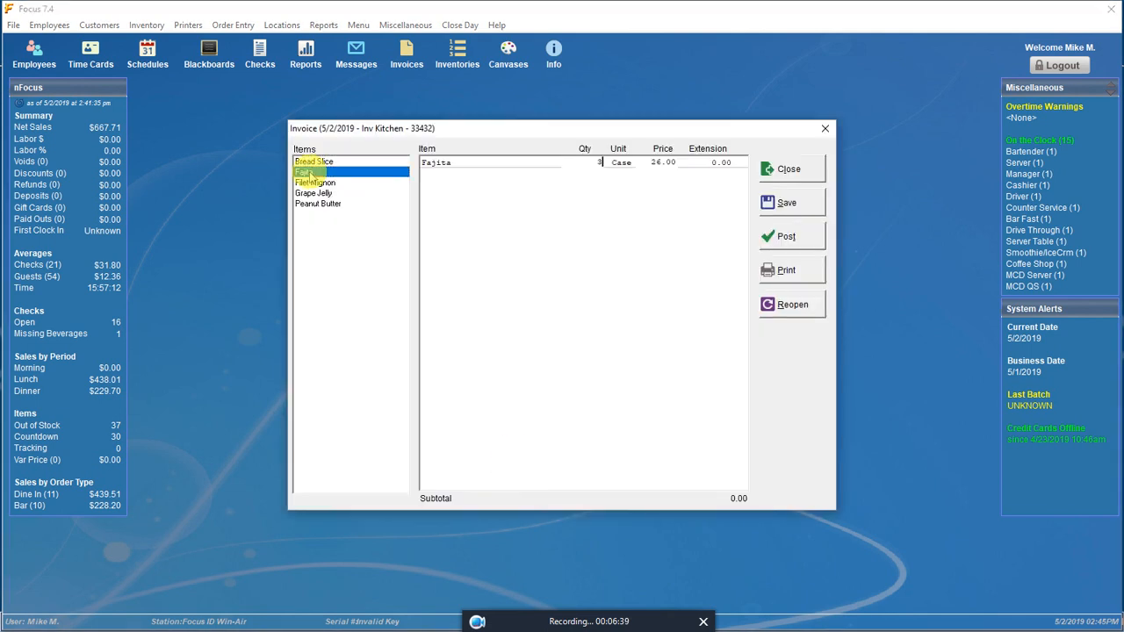
{"action": "left_click", "coordinate": [307, 184]}
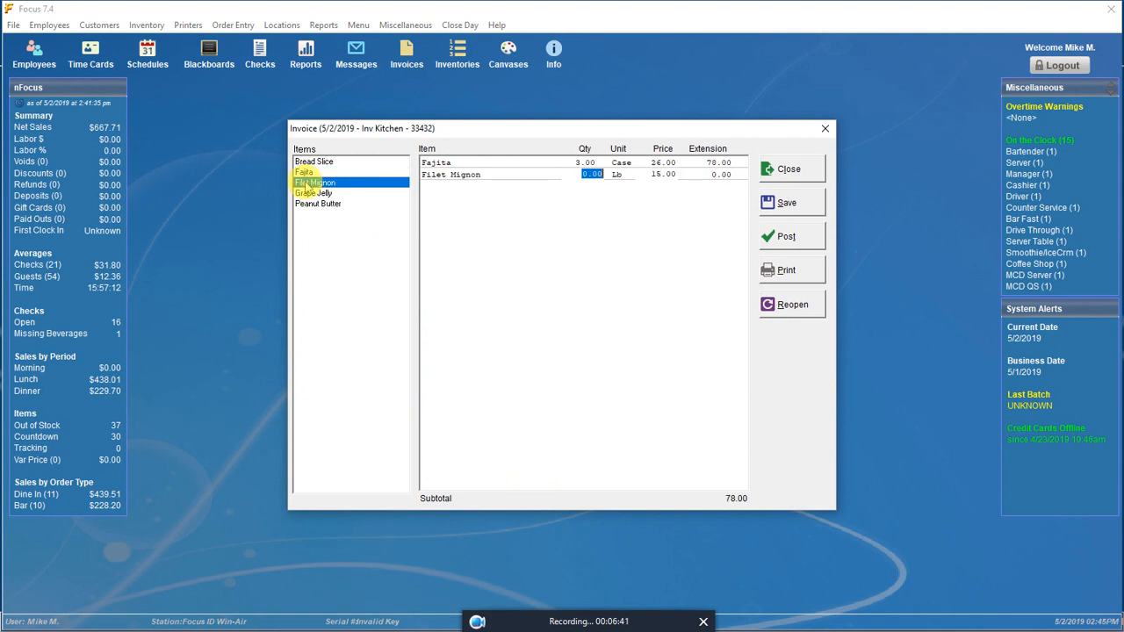
{"action": "type", "text": "6"}
{"action": "left_click", "coordinate": [325, 193]}
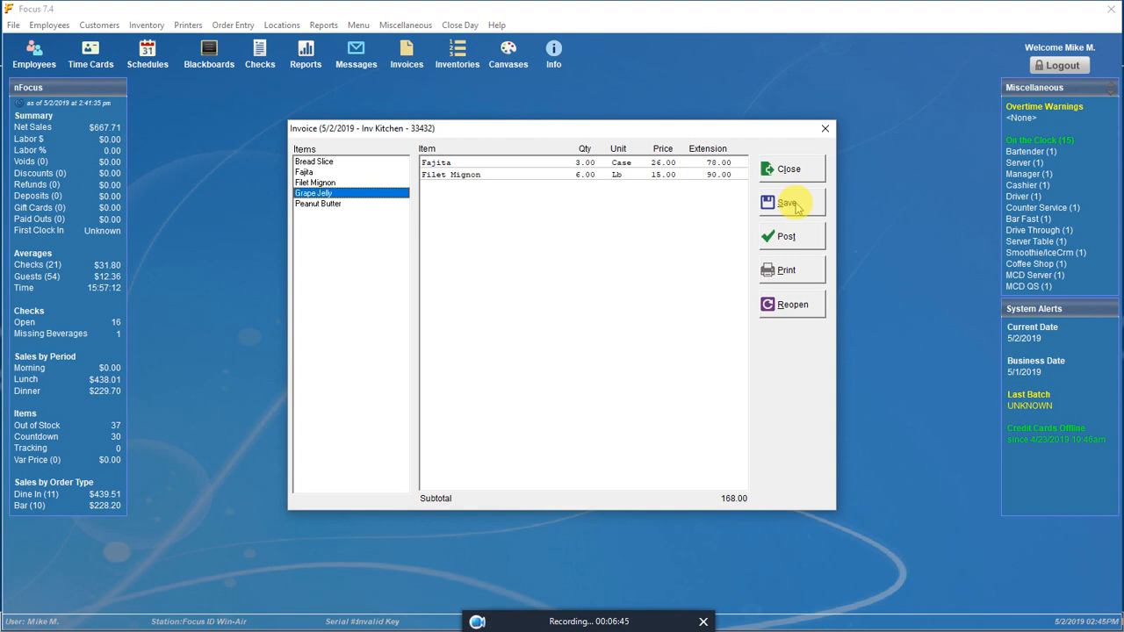
{"action": "left_click", "coordinate": [784, 170]}
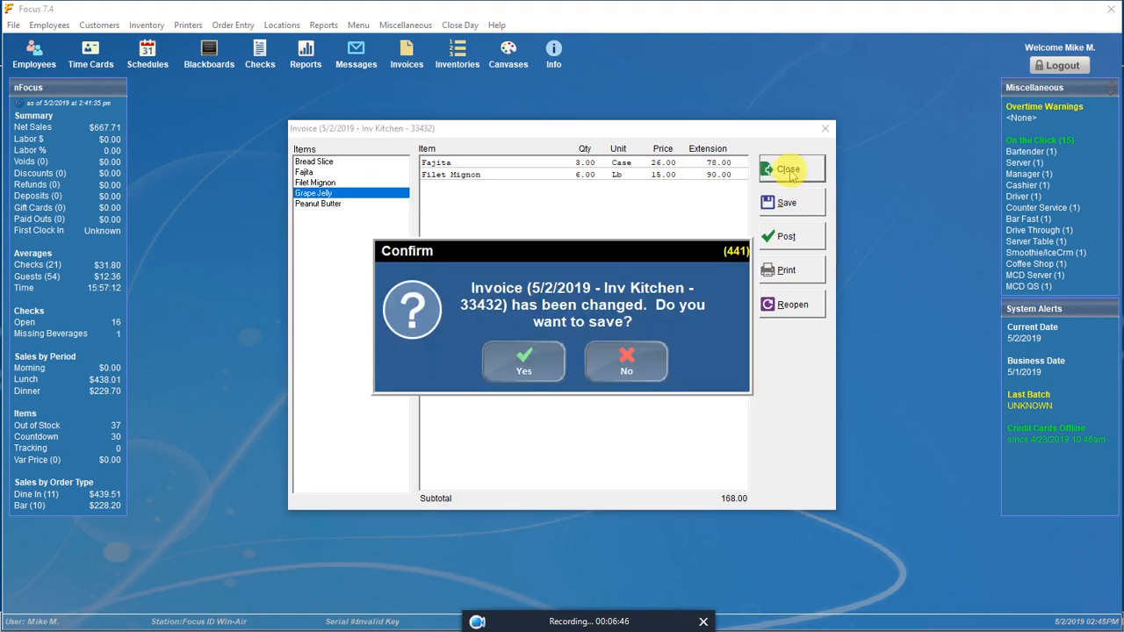
{"action": "left_click", "coordinate": [621, 356]}
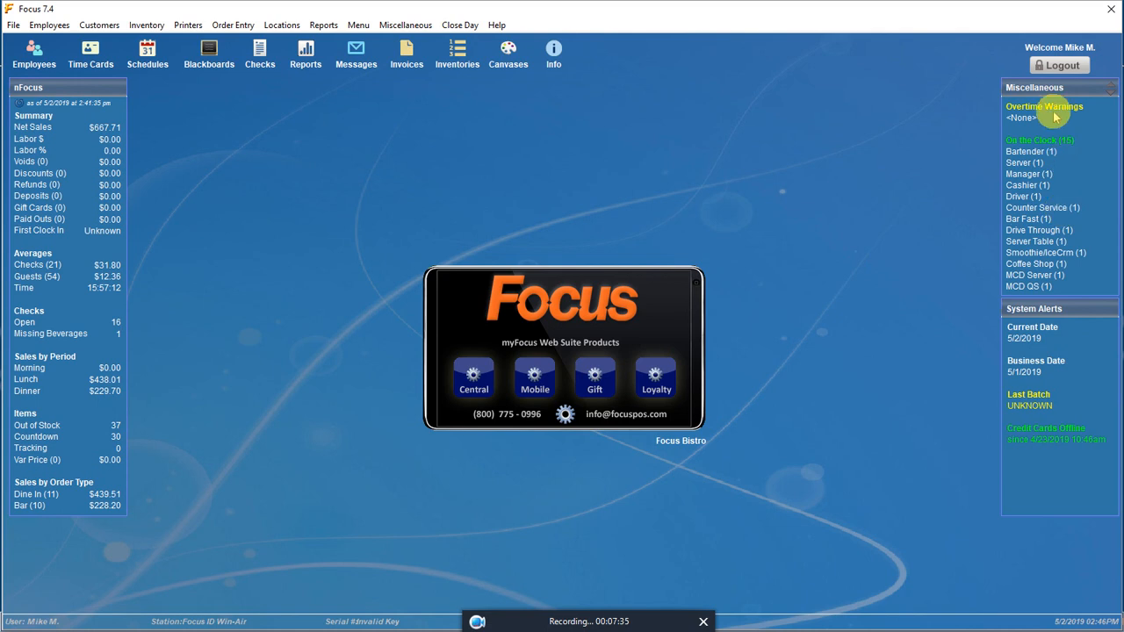
{"action": "left_click_drag", "start_coordinate": [510, 622], "coordinate": [460, 373]}
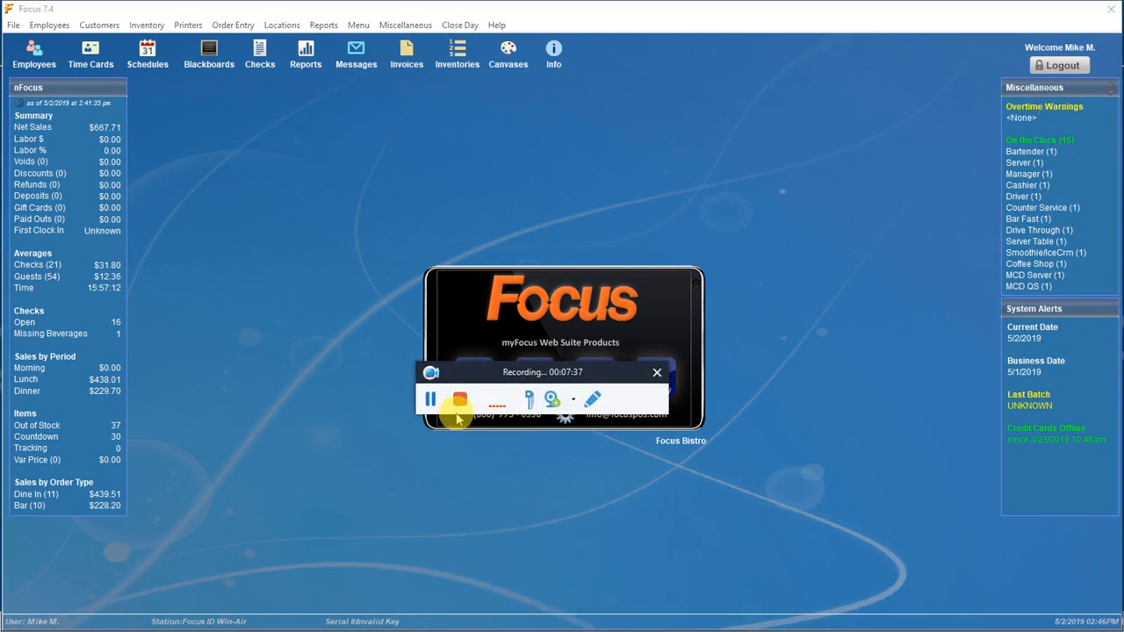